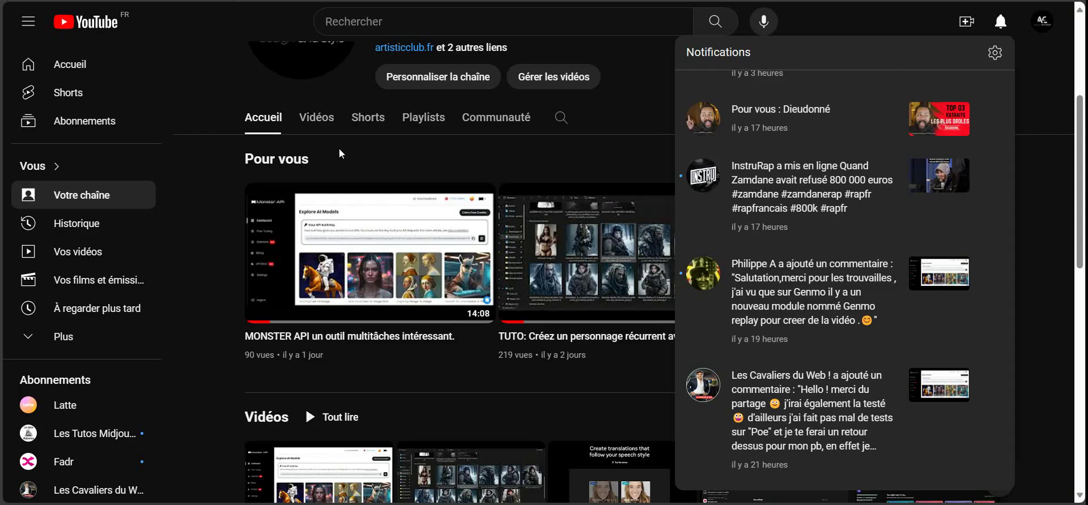
Step: Dismiss the notifications and look through the videos and Shorts on the YouTube channel's home page
click(188, 331)
scroll(188, 331, down, 6)
scroll(202, 354, down, 1)
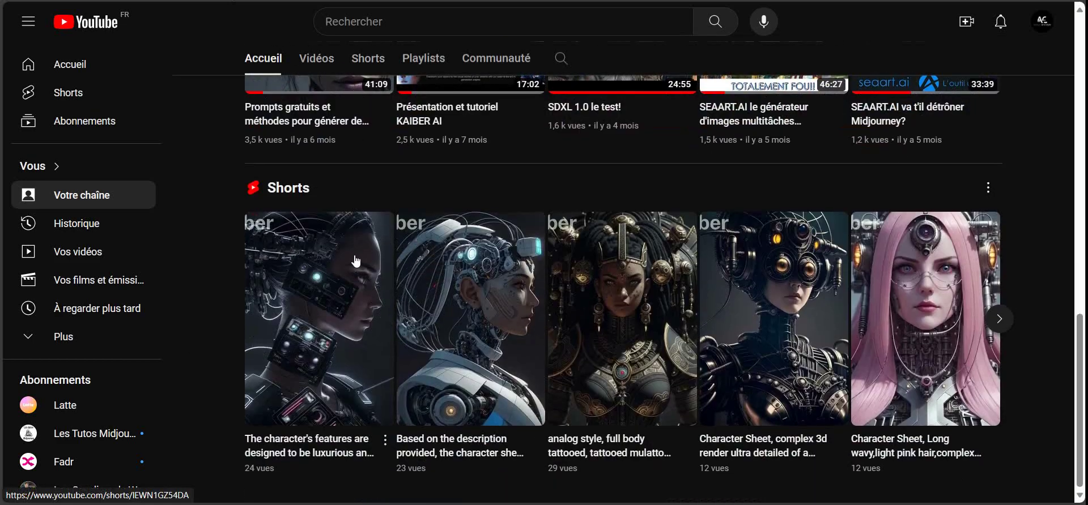
scroll(362, 264, up, 1)
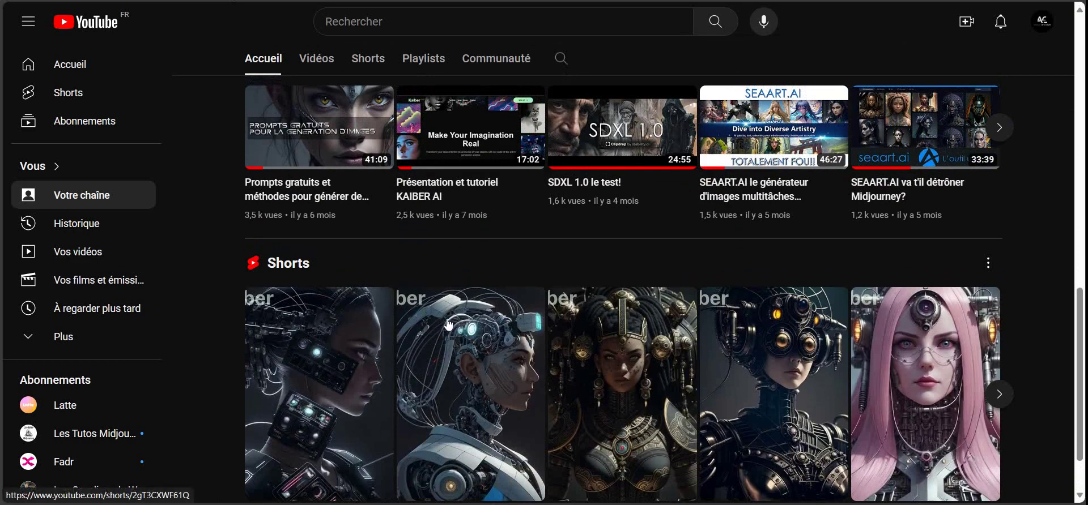
scroll(546, 300, up, 10)
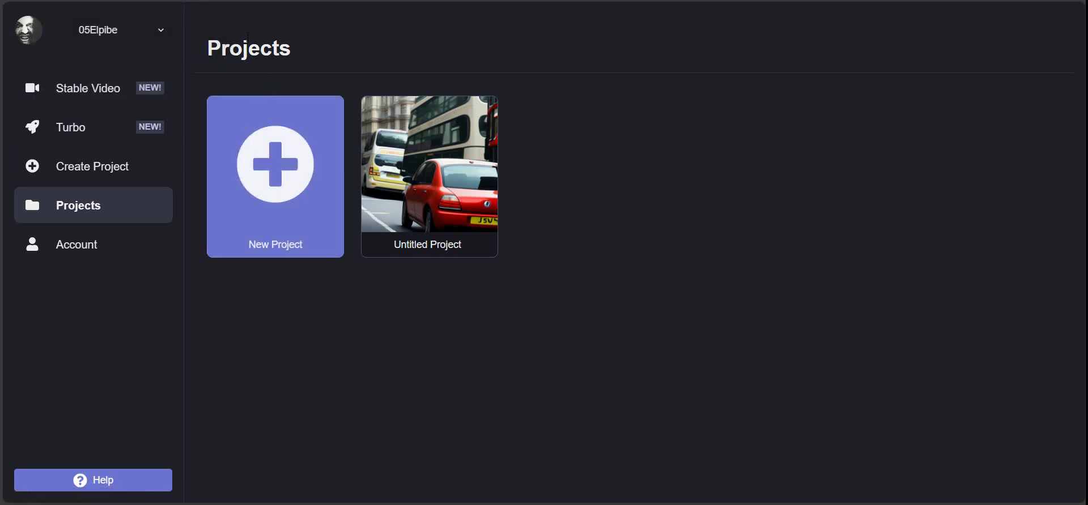
Step: Open the Decohere account page from Stable Video and review the available plans, expanding the Fluid Projects features
click(85, 94)
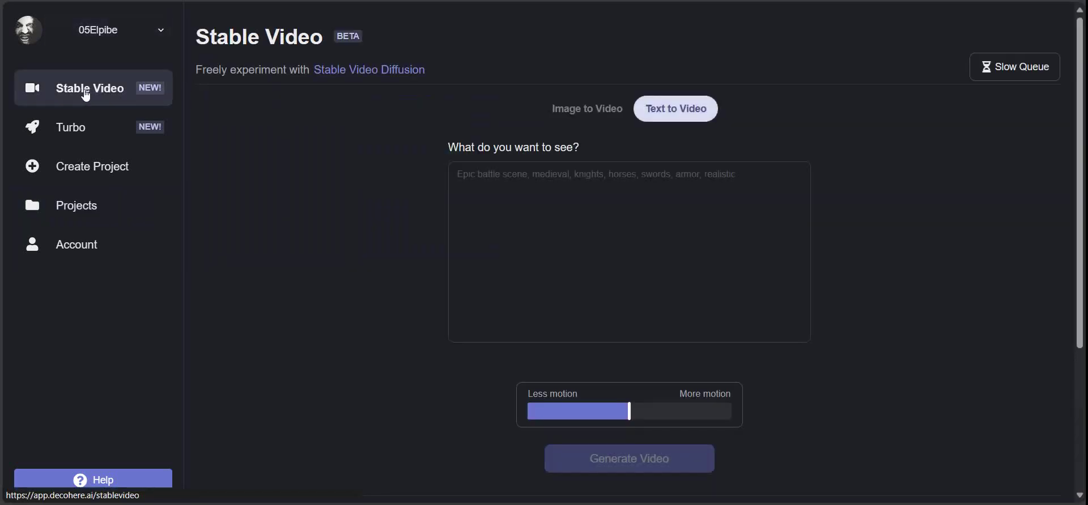
click(84, 248)
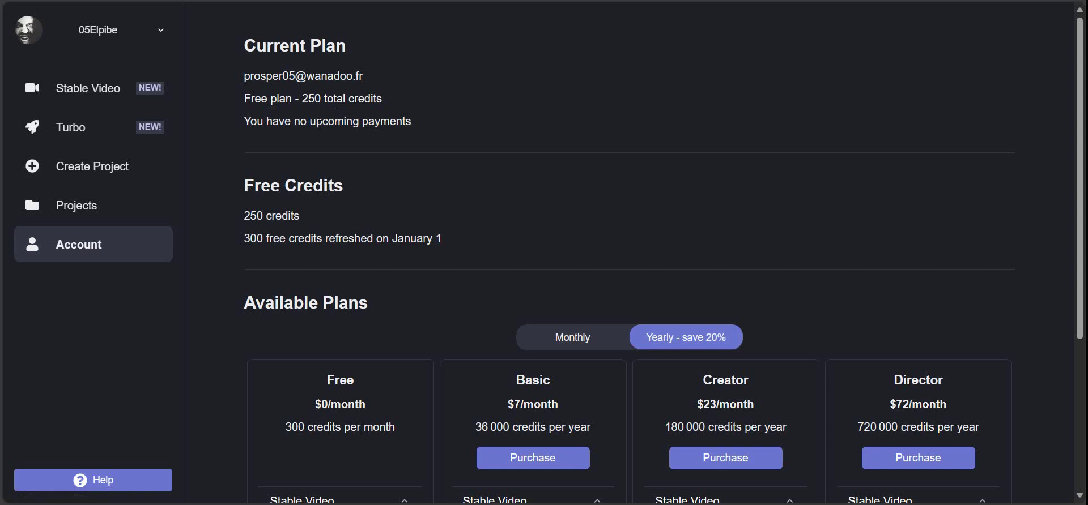
scroll(320, 106, down, 2)
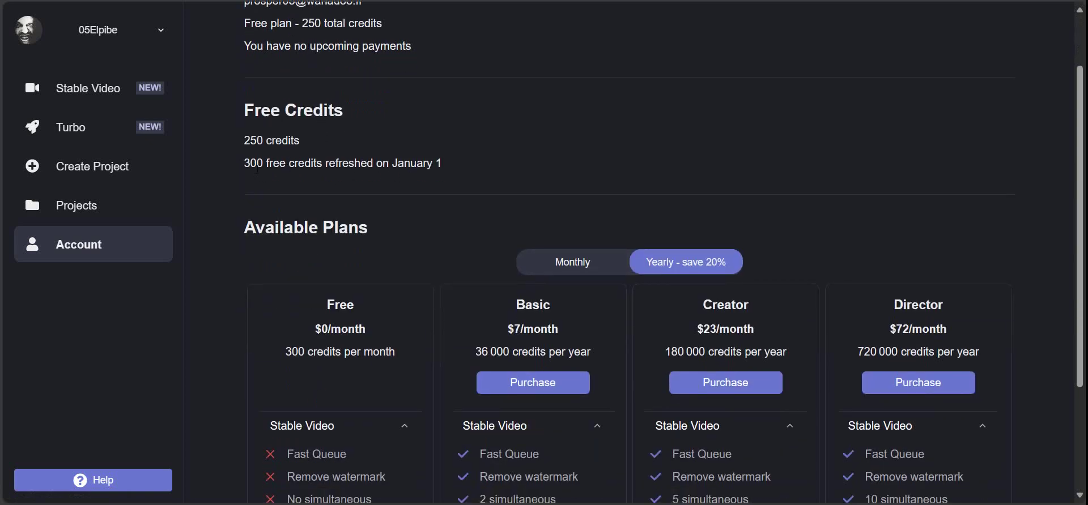
scroll(397, 178, down, 4)
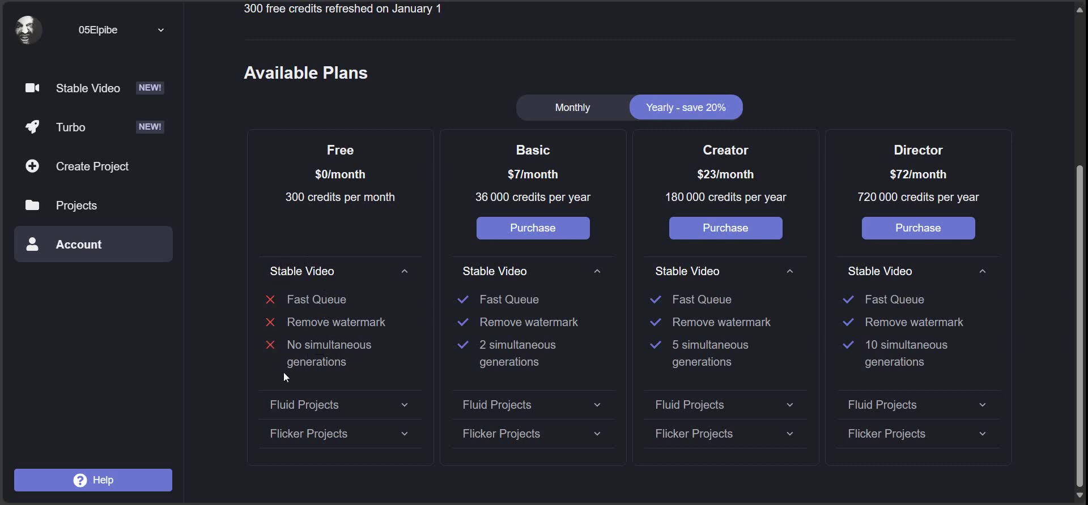
click(403, 410)
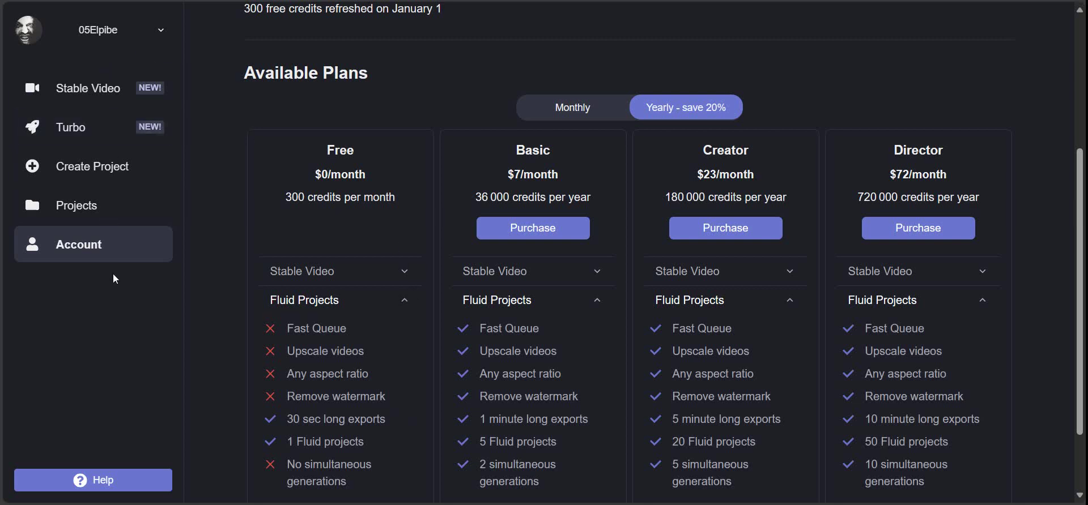
Step: Check the Turbo access page and examine Stable Video's Image to Video and Text to Video modes, motion setting and generated videos
click(63, 88)
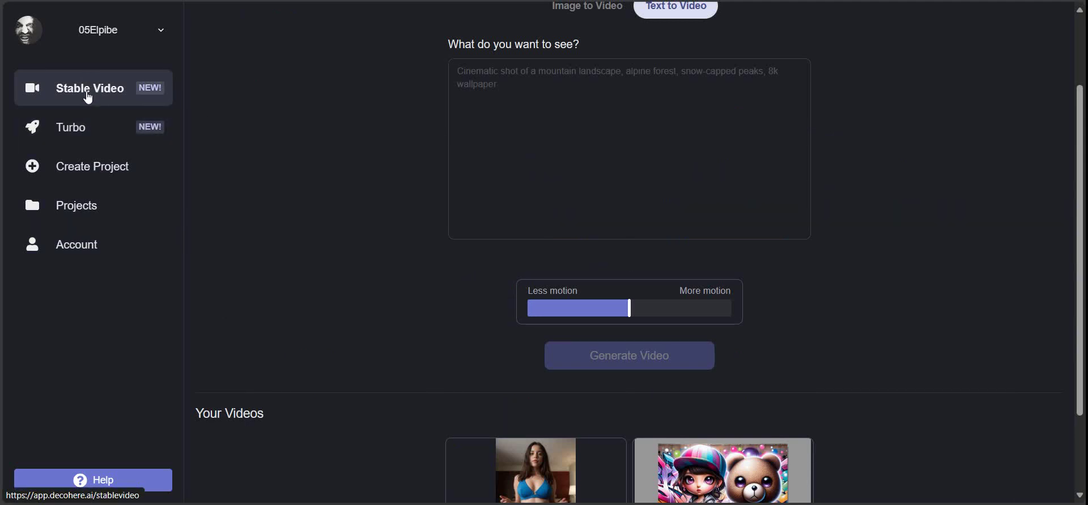
click(96, 145)
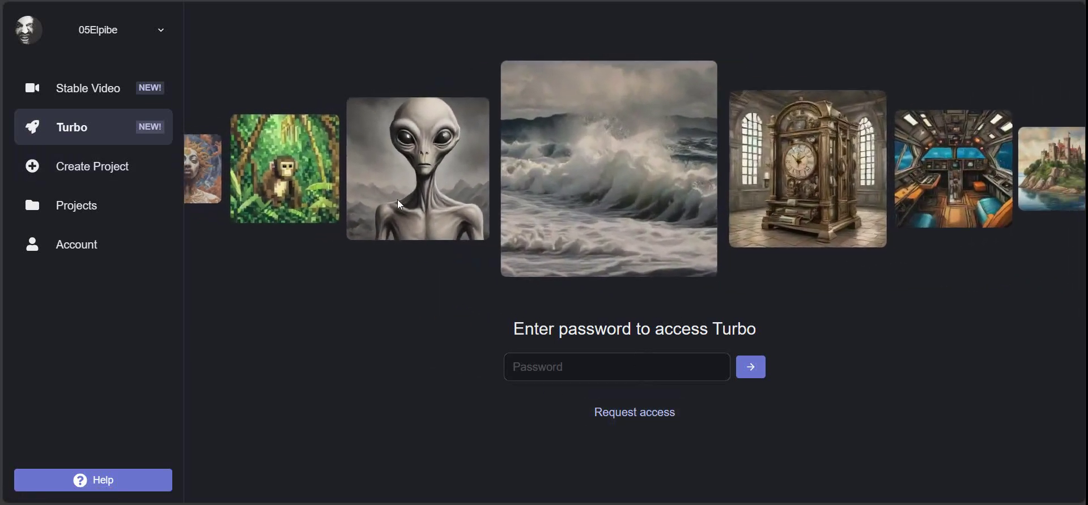
click(94, 102)
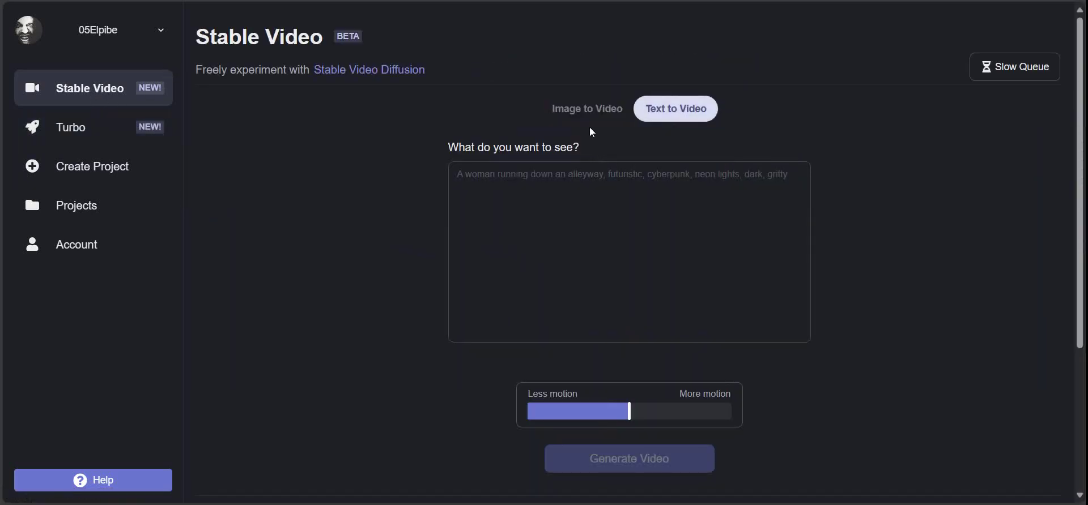
click(587, 109)
click(676, 116)
scroll(559, 198, down, 3)
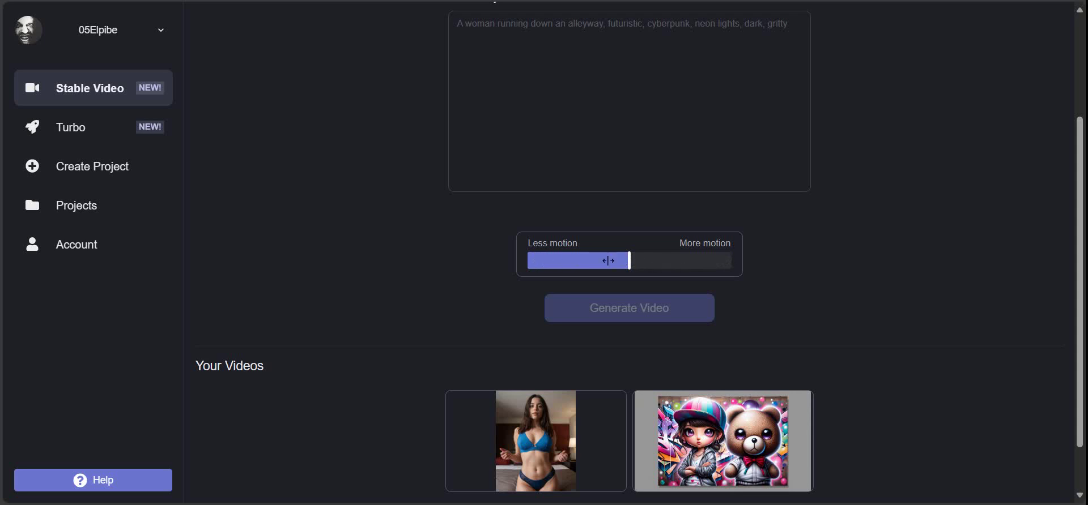
scroll(672, 251, up, 3)
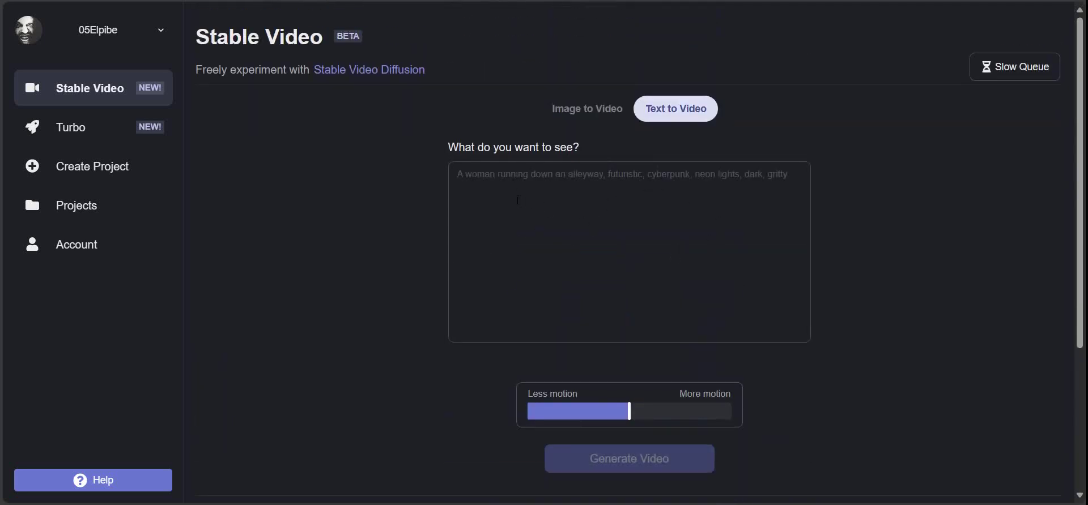
scroll(516, 199, down, 4)
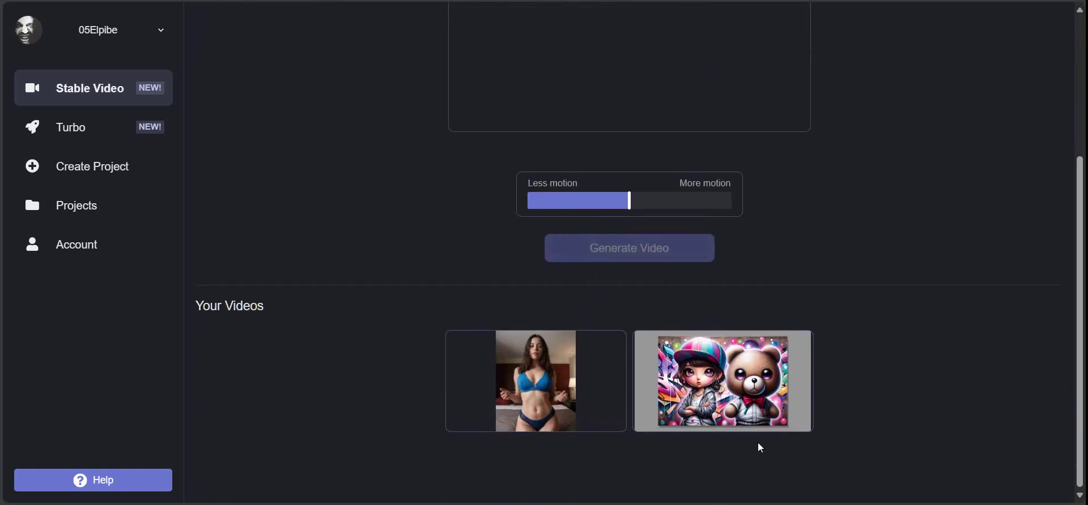
Step: Review the Fluid project type and the aspect ratios on the Create Project page, and return to the Stable Video page's Your Videos section
click(88, 182)
scroll(480, 177, up, 3)
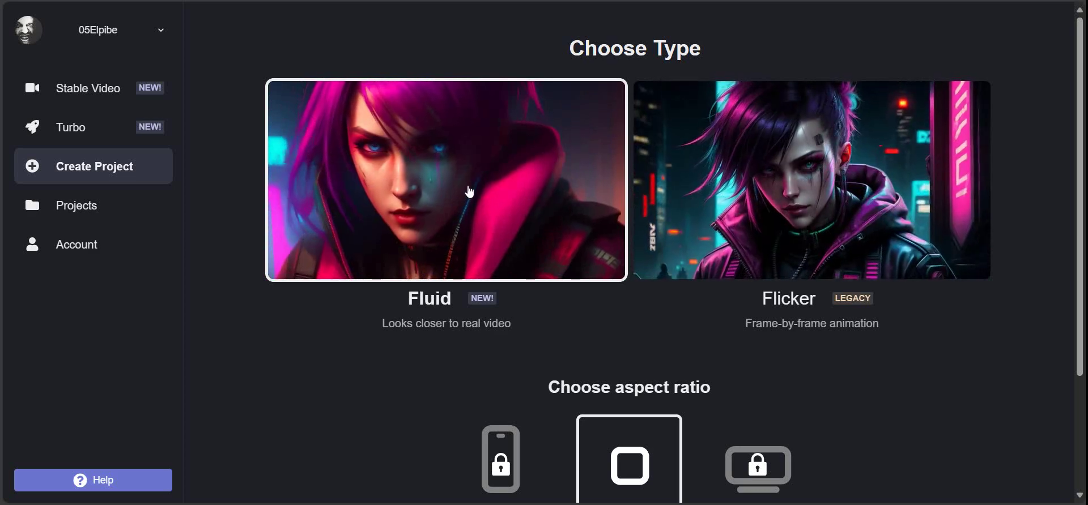
click(542, 193)
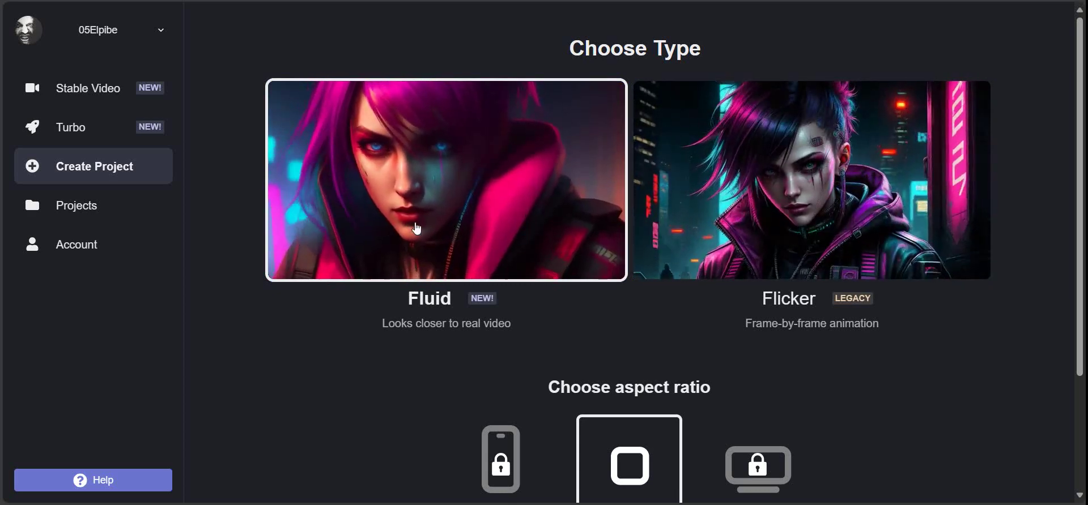
scroll(396, 227, down, 3)
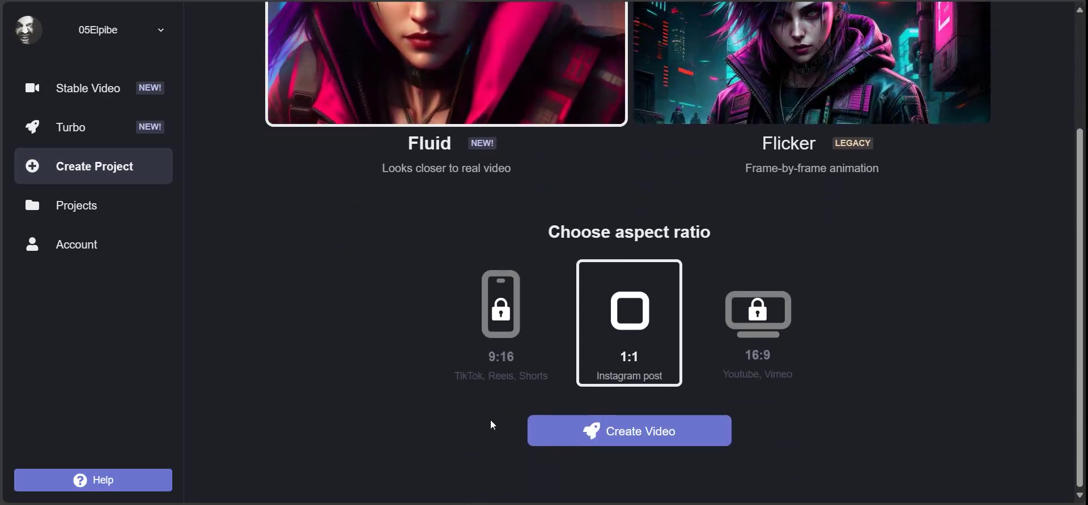
scroll(487, 272, up, 3)
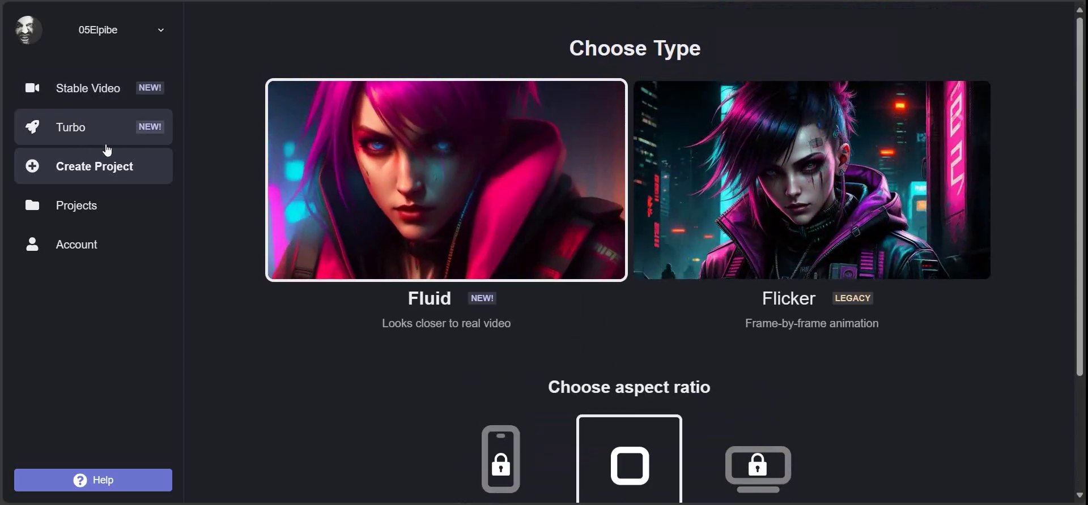
click(86, 94)
scroll(606, 236, down, 4)
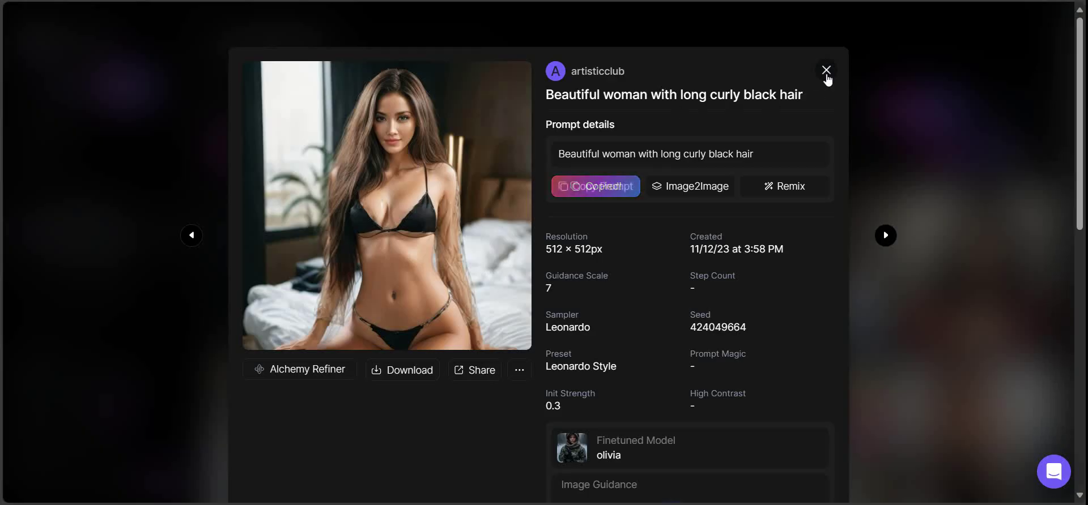
Step: Switch to Leonardo.Ai, close the image details and browse the generated images in the Community Feed
click(826, 76)
scroll(287, 210, down, 3)
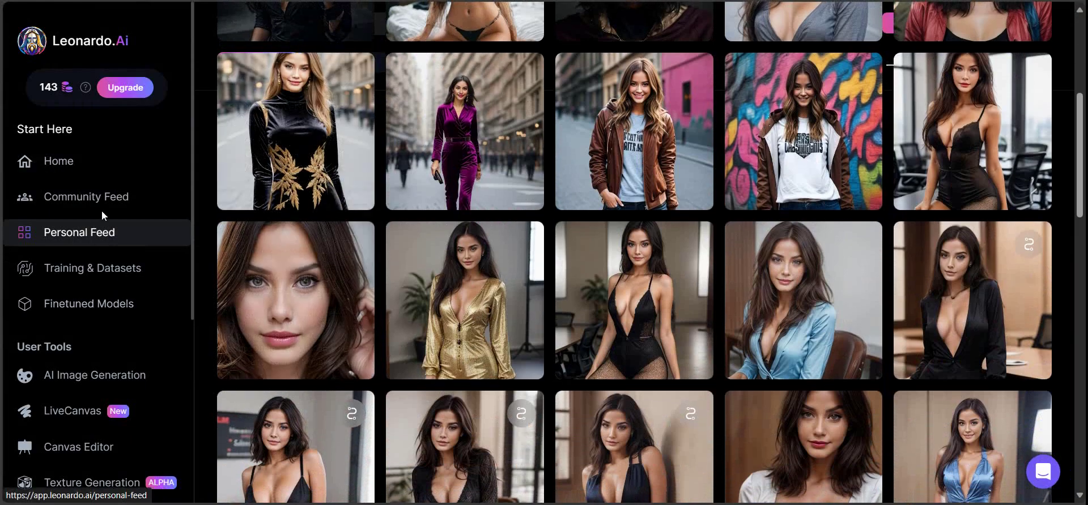
click(125, 197)
scroll(469, 279, down, 10)
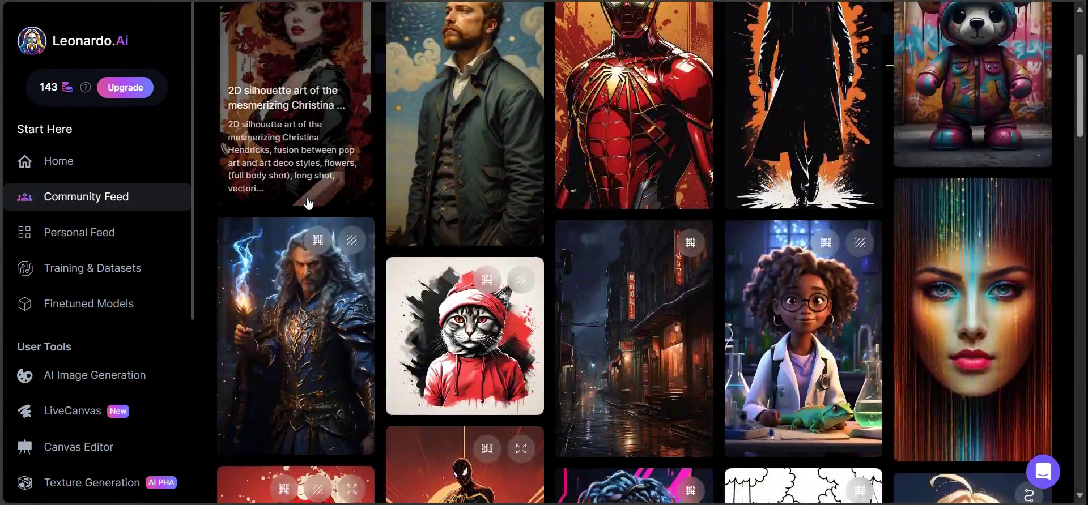
scroll(319, 206, down, 15)
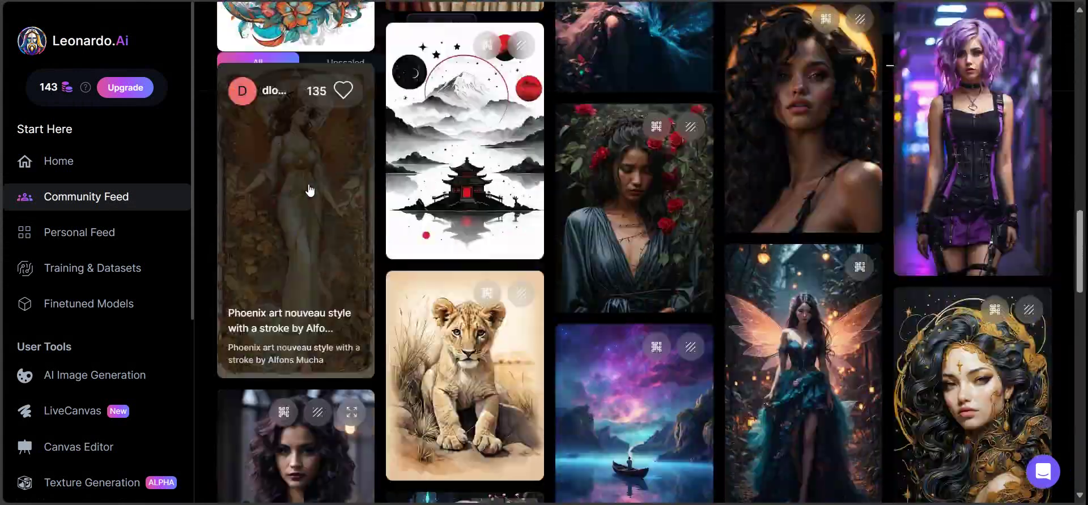
scroll(318, 182, down, 15)
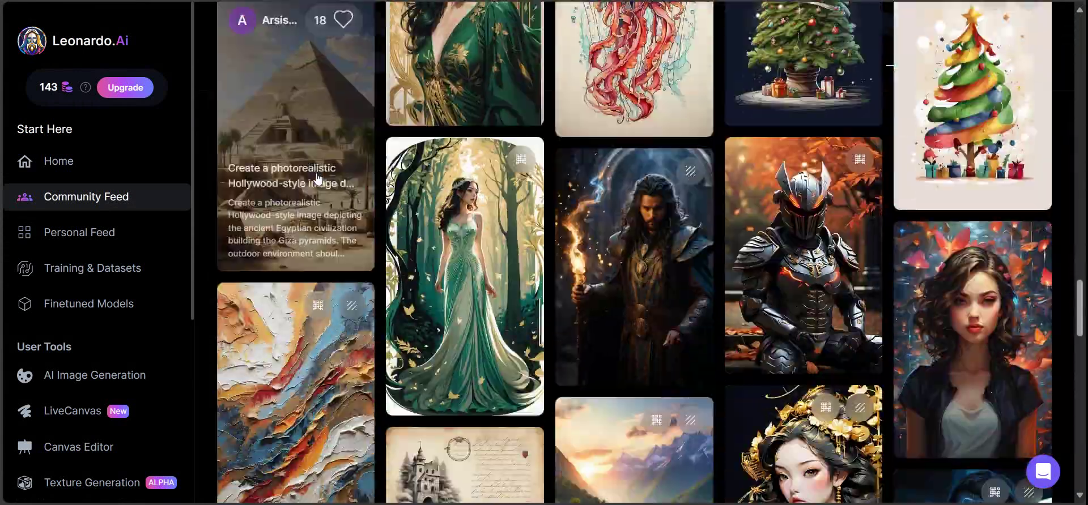
scroll(318, 180, down, 15)
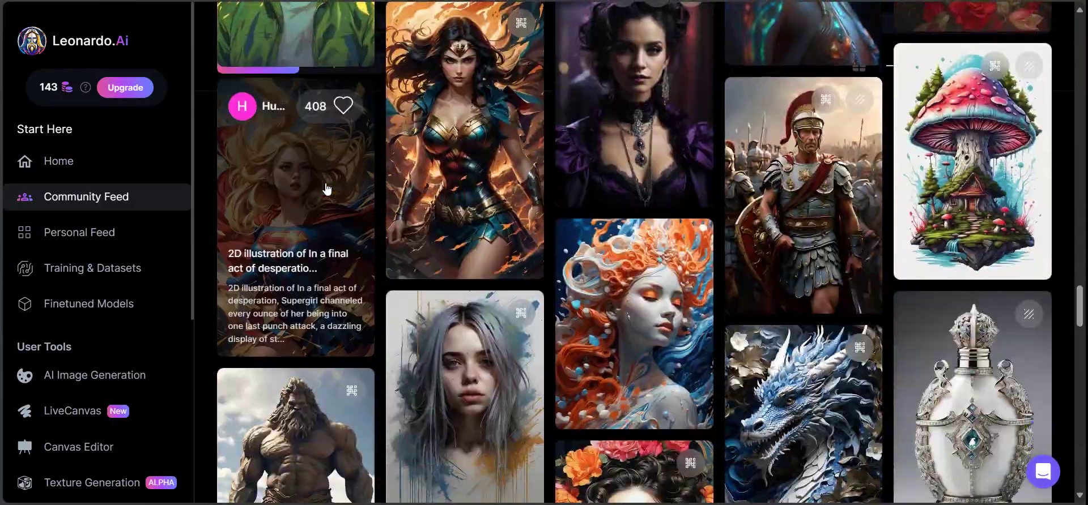
scroll(339, 199, down, 5)
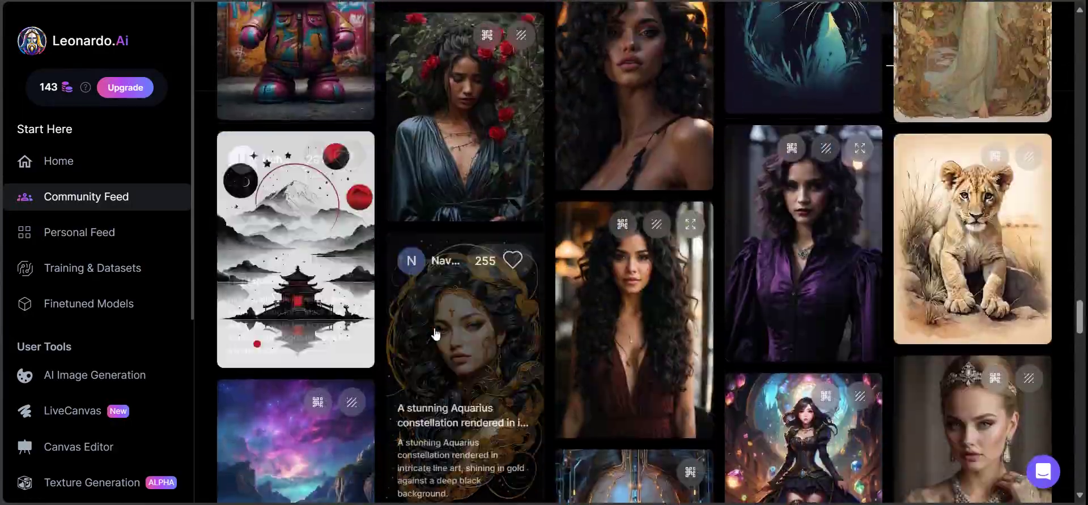
scroll(314, 240, up, 4)
click(314, 241)
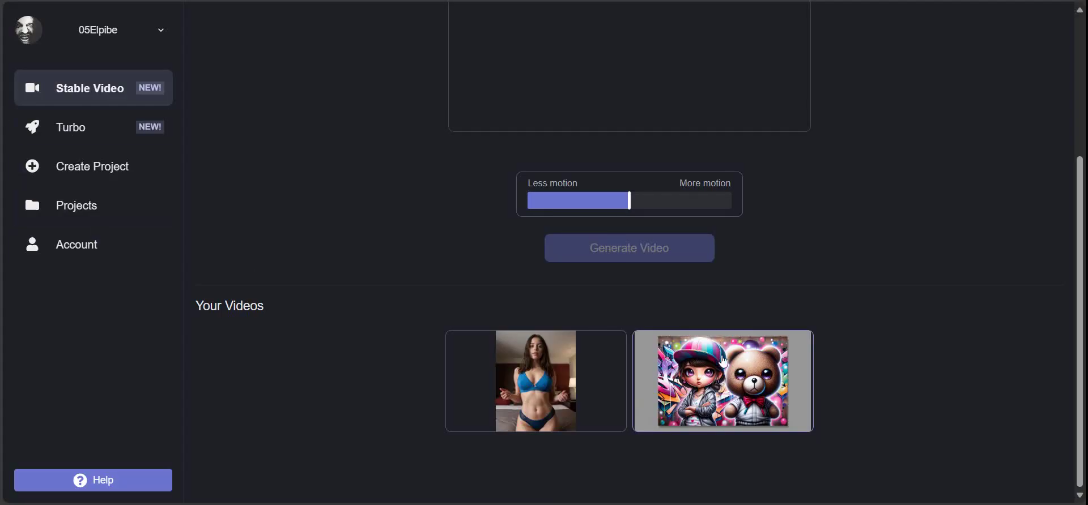
Step: Play the generated video of the girl and the teddy bear in Your Videos, and close its preview
click(723, 361)
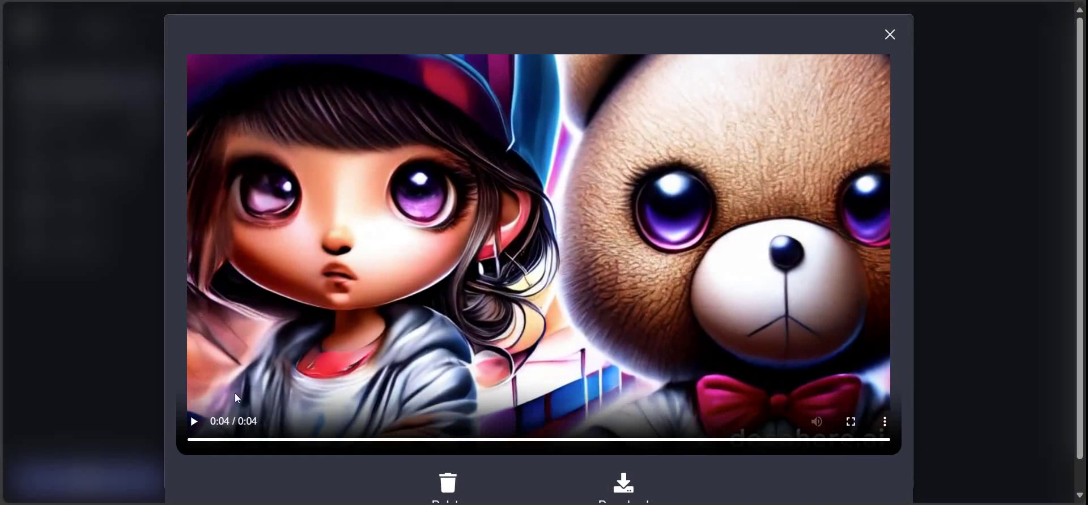
click(195, 424)
click(195, 424)
click(195, 423)
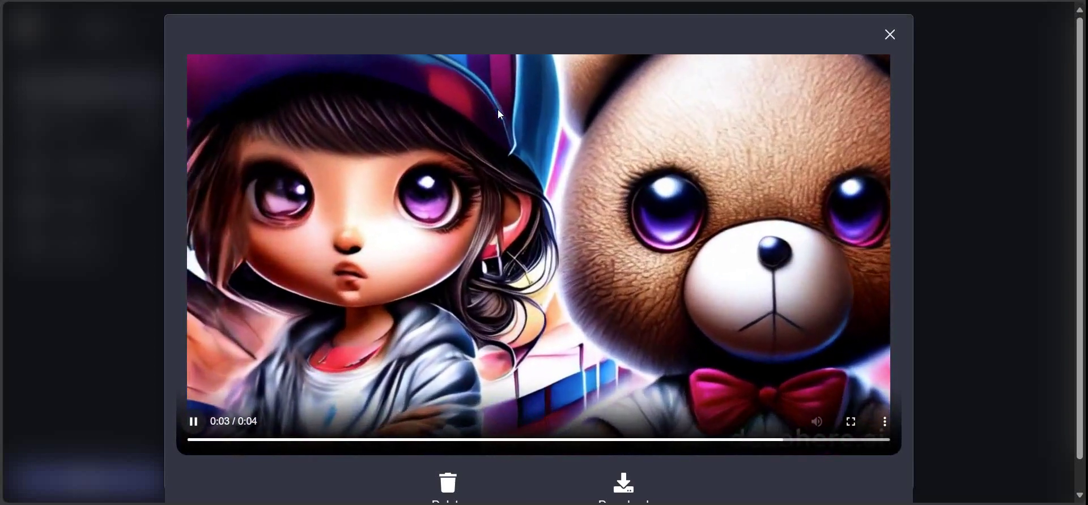
click(889, 35)
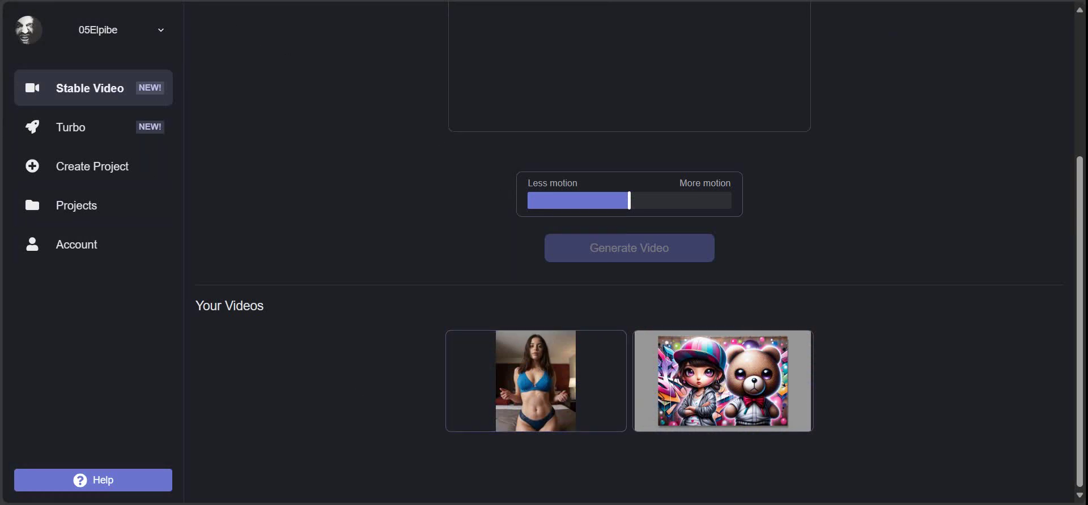
Step: Switch to File Explorer and open the image of the woman in blue from yesterday's files in the Téléchargements folder
key(alt+Tab)
scroll(599, 301, up, 2)
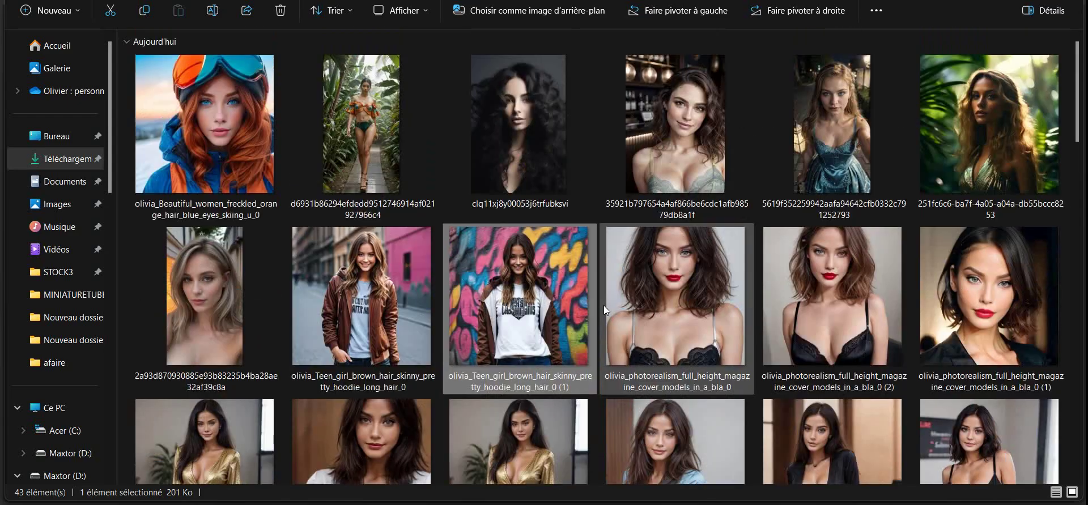
scroll(604, 306, down, 10)
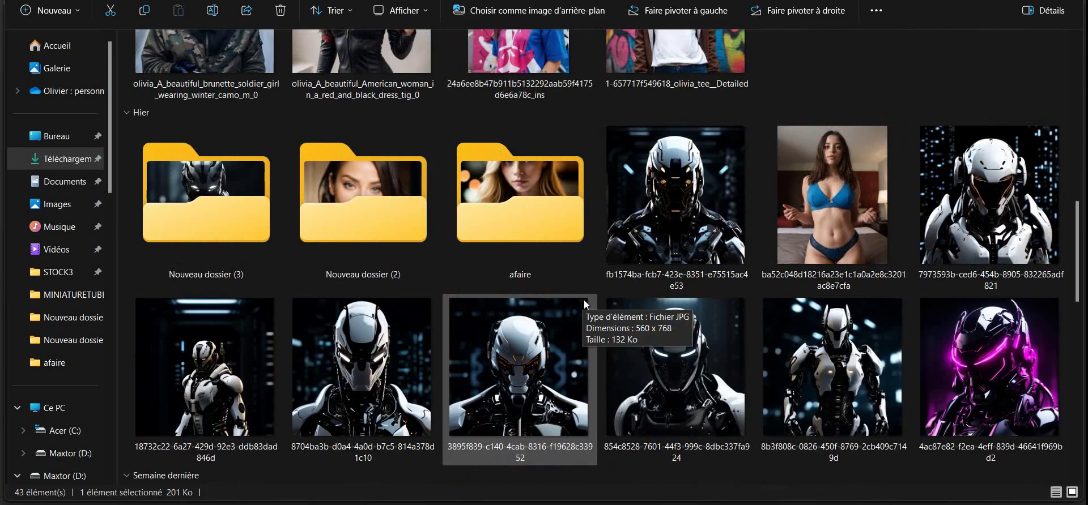
double_click(838, 229)
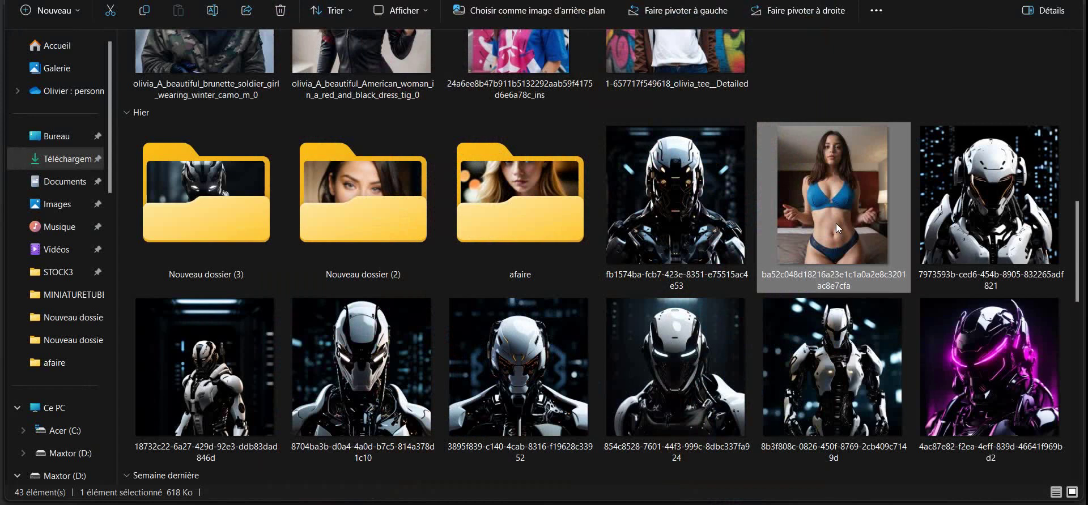
double_click(837, 227)
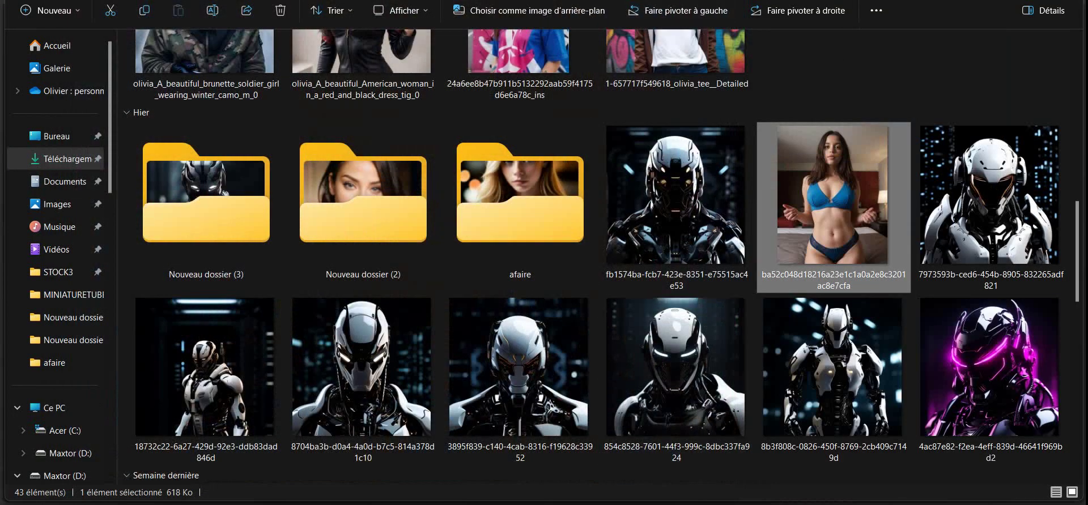
mouse_move(731, 503)
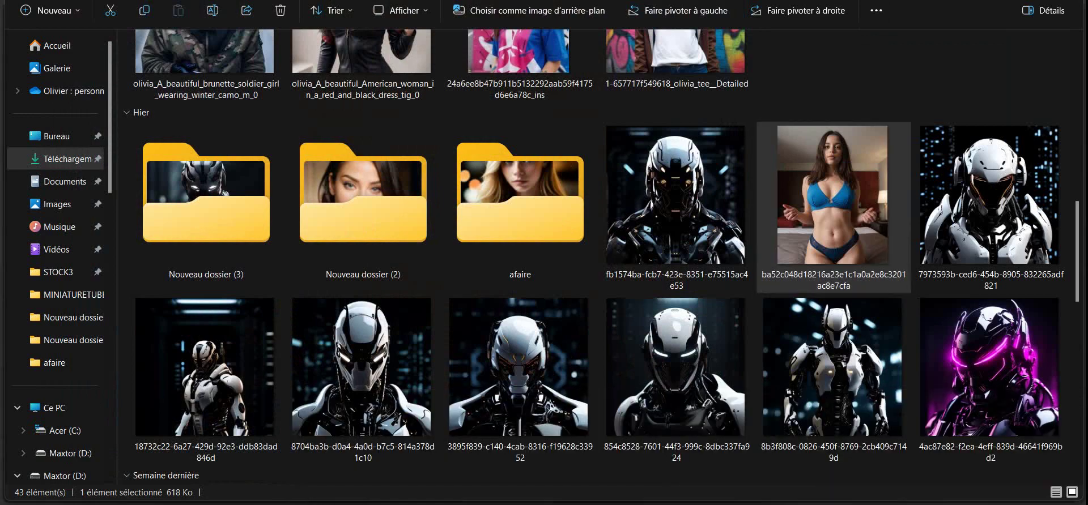
click(731, 502)
click(731, 502)
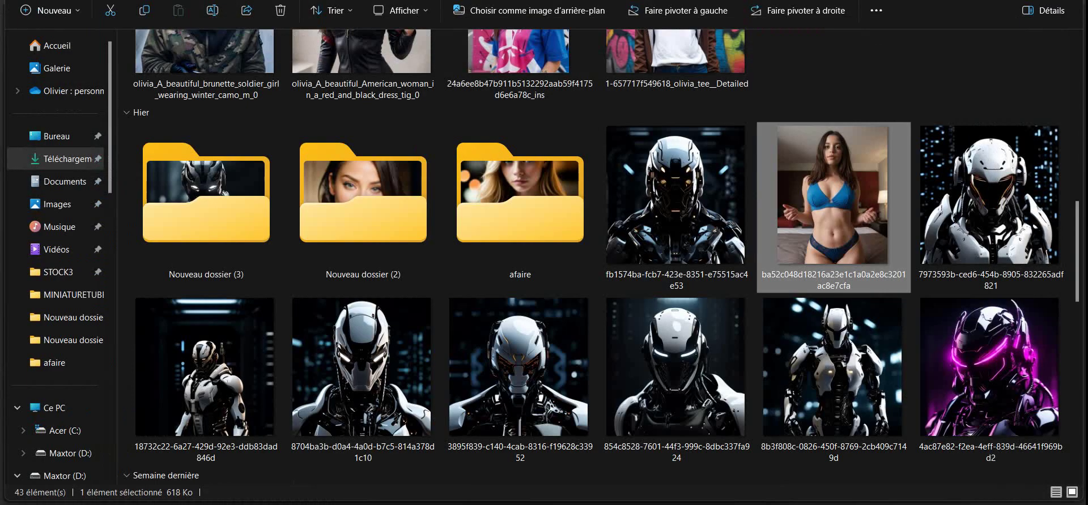
Step: Switch back to Decohere, play the generated video of the woman in blue, and close its preview
click(545, 503)
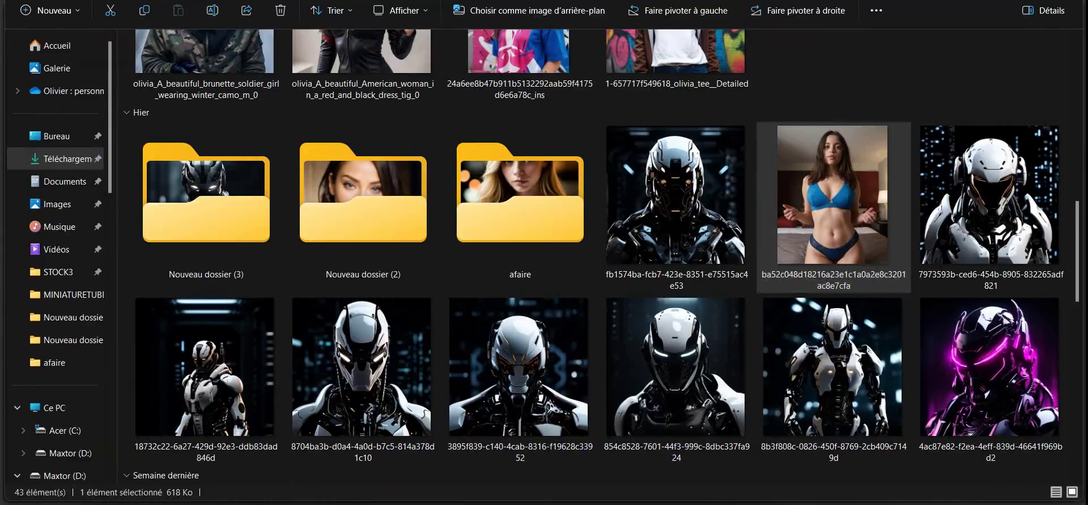
click(551, 389)
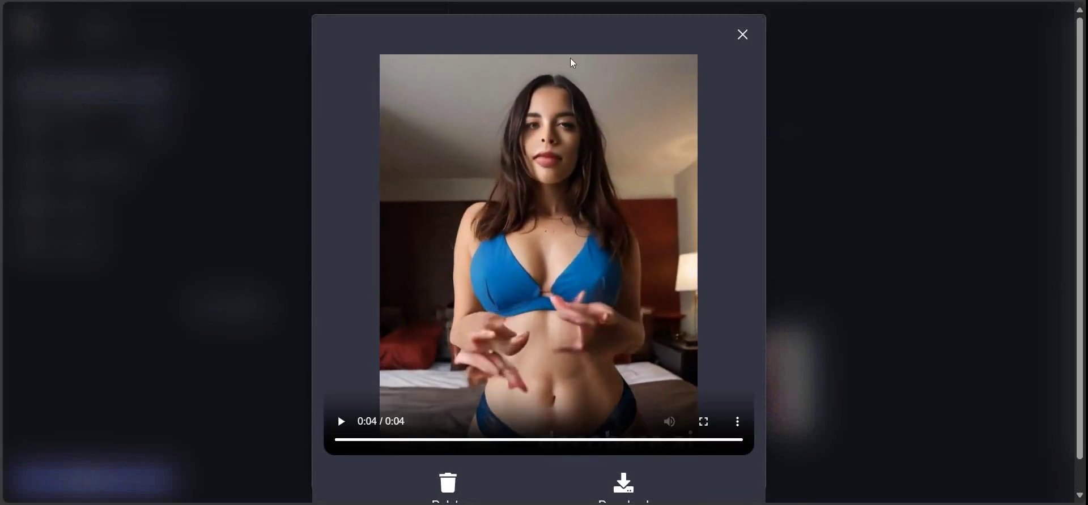
click(341, 430)
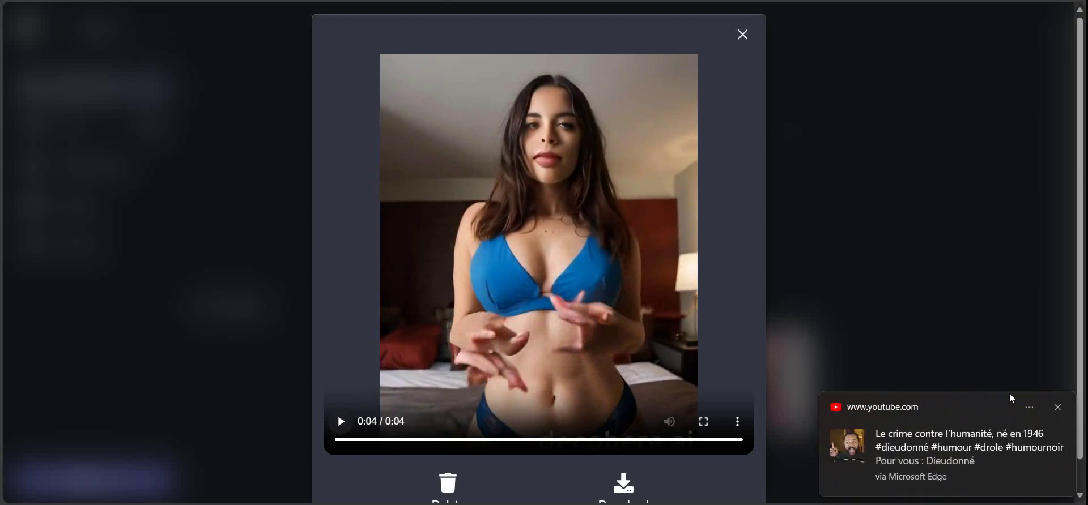
click(1061, 408)
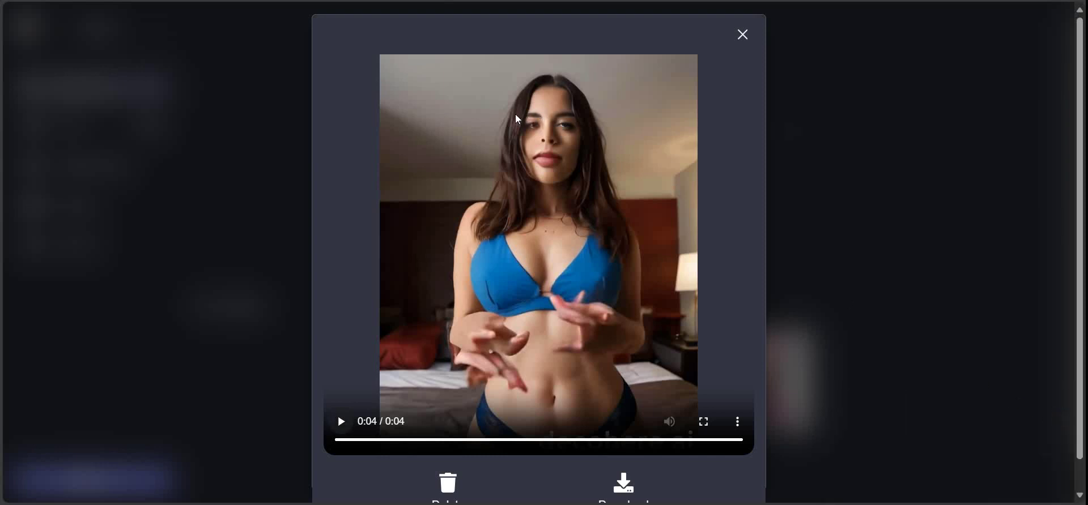
click(342, 422)
click(341, 422)
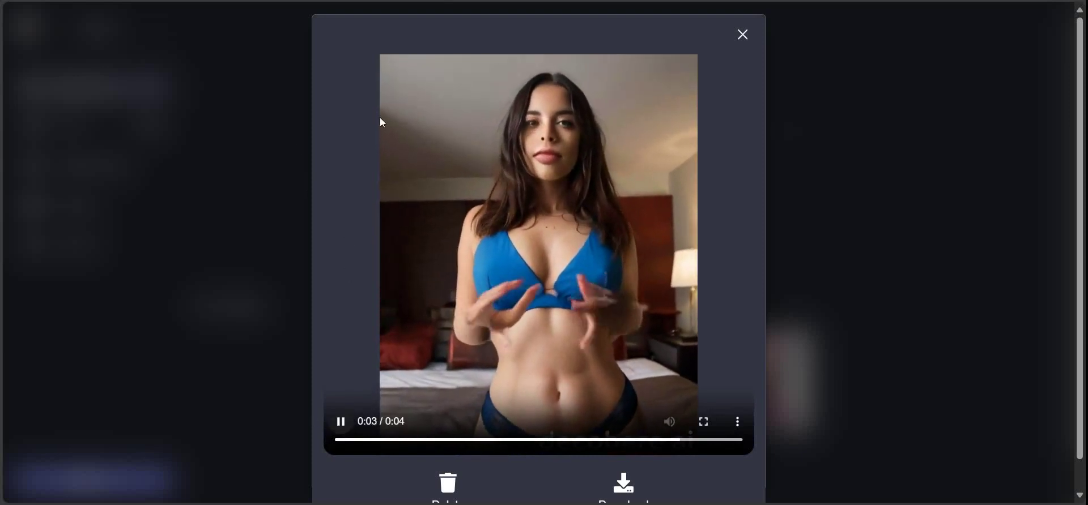
click(741, 36)
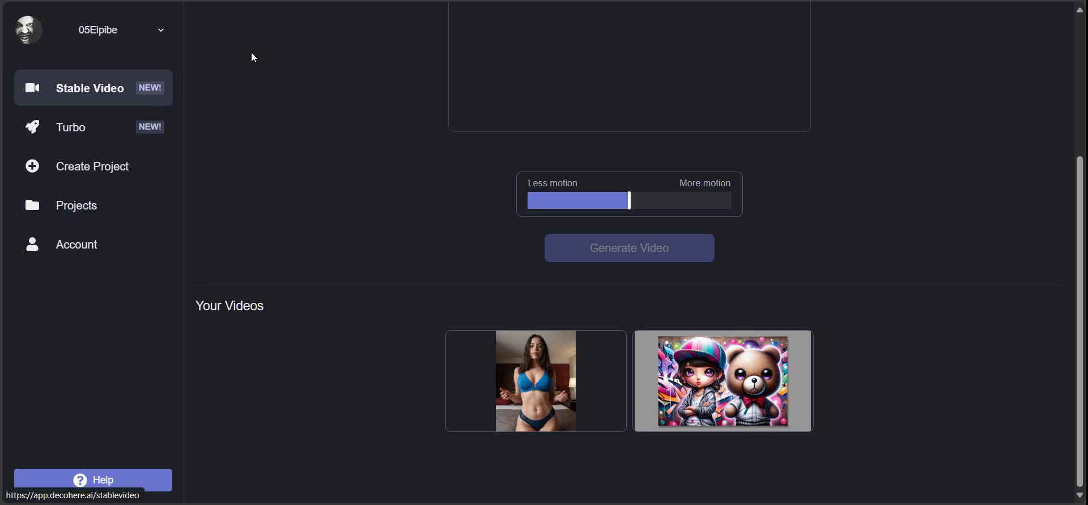
Step: Open Untitled Project from Projects, dismiss the What's New dialog to view the editor, and return to the project list
click(76, 208)
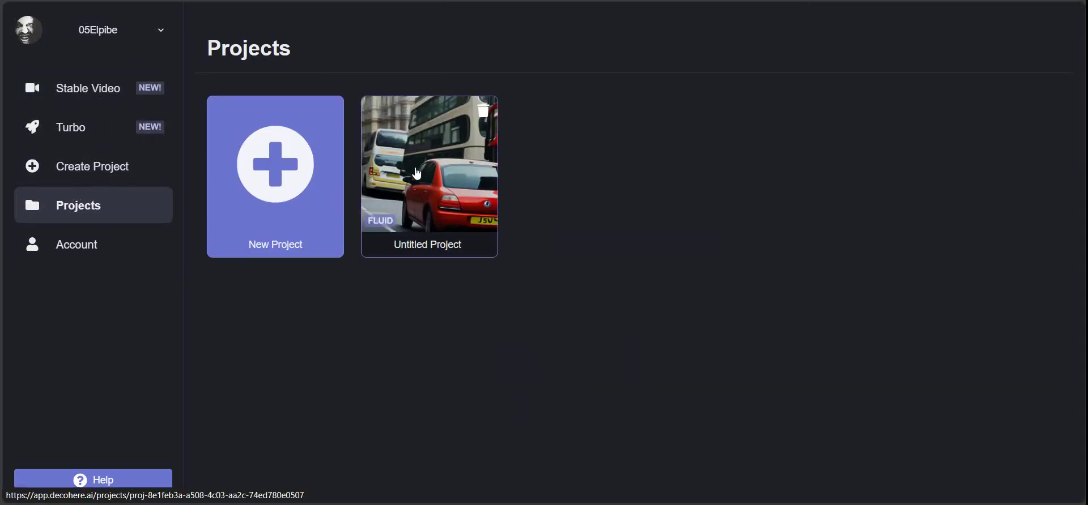
click(113, 173)
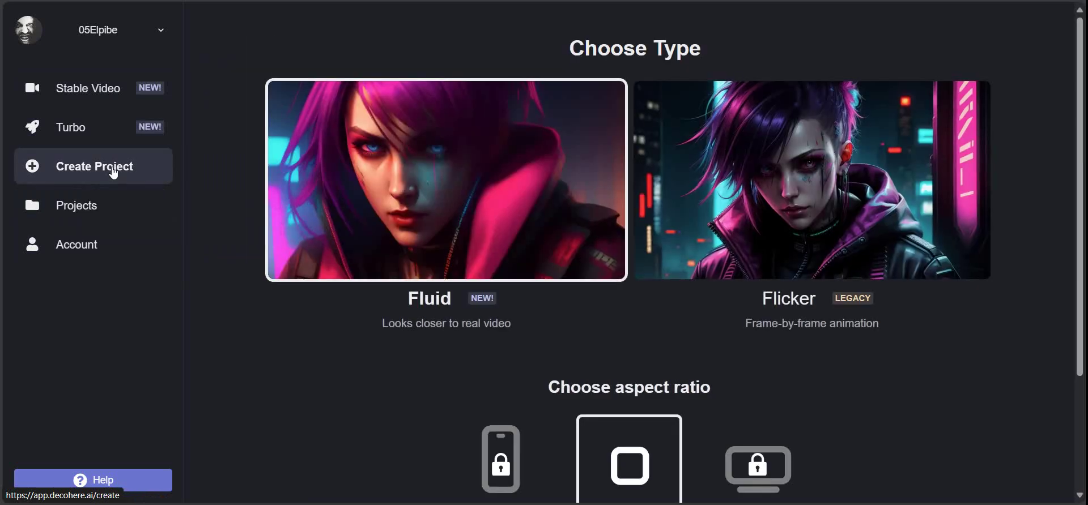
click(99, 209)
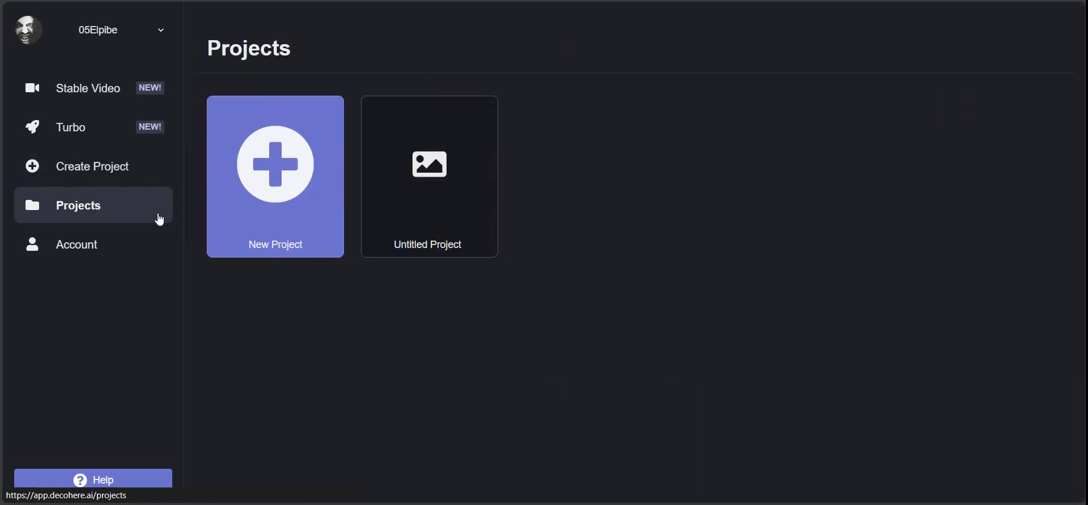
click(426, 187)
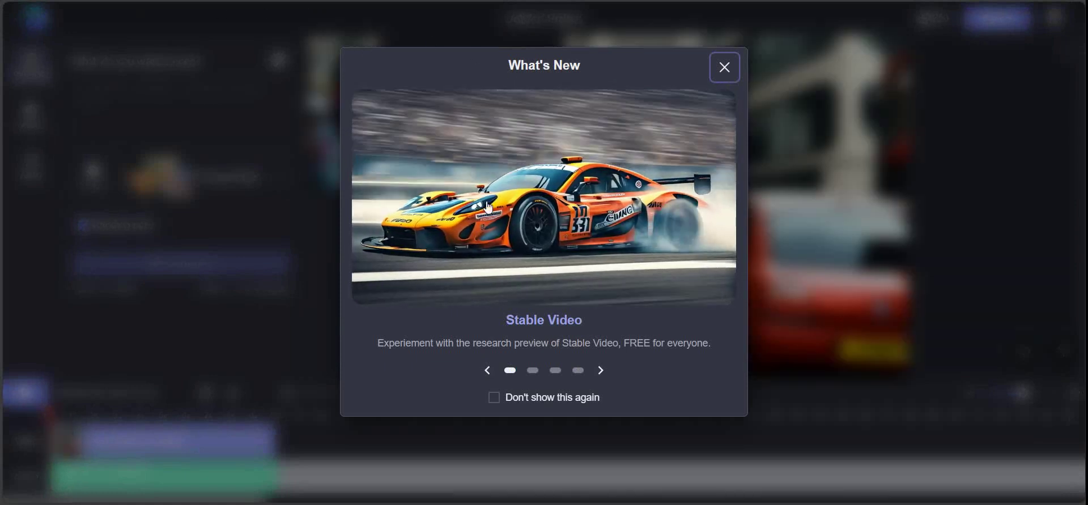
click(724, 73)
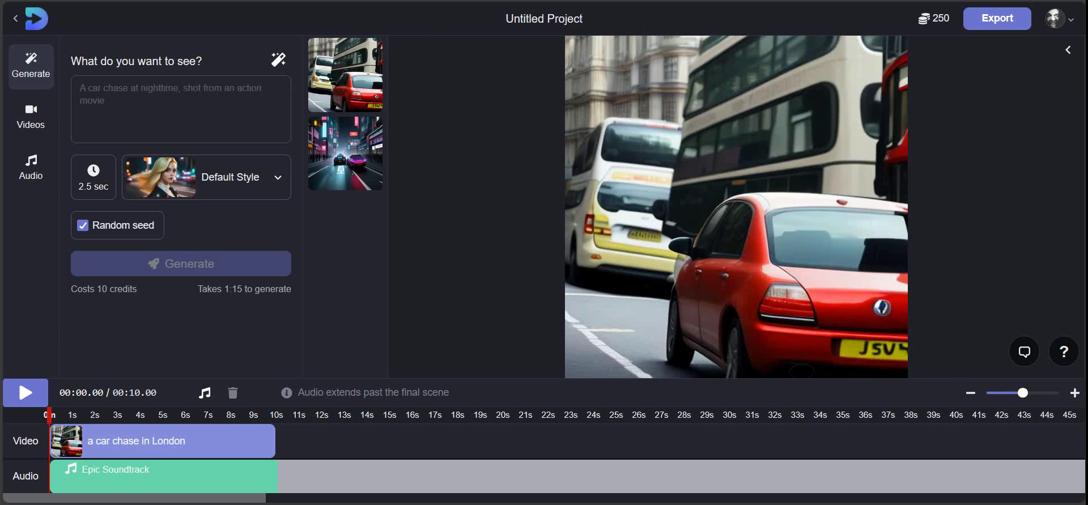
click(42, 25)
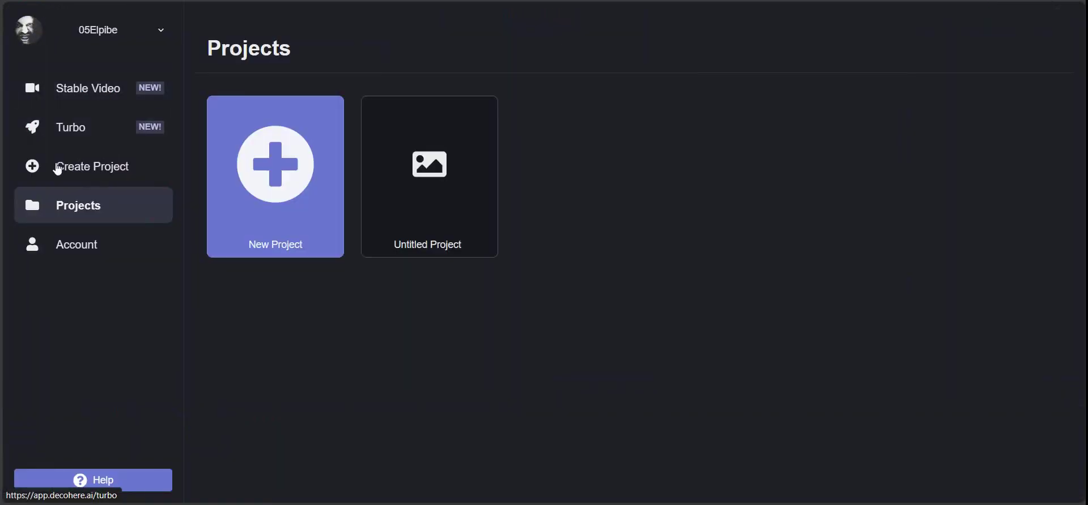
Step: Try to create a Fluid project with the 1:1 aspect ratio, and close the plan comparison after reviewing it
click(96, 175)
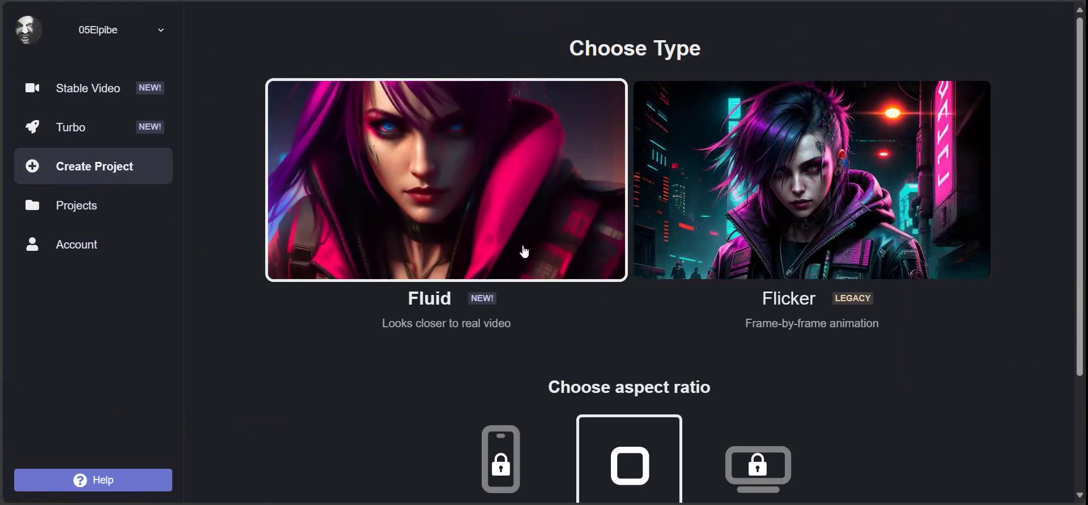
scroll(605, 360, down, 1)
scroll(604, 360, down, 2)
click(639, 436)
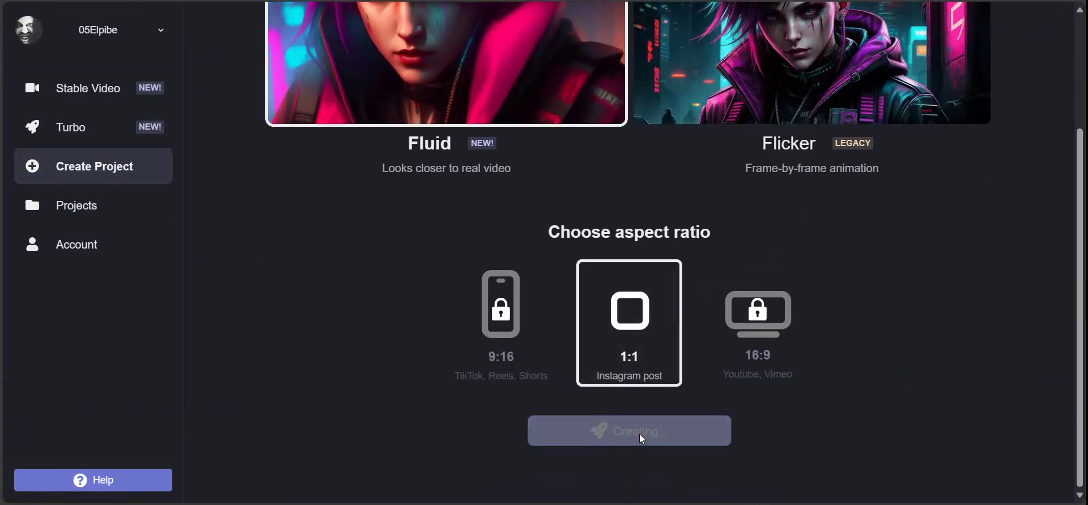
scroll(256, 299, down, 2)
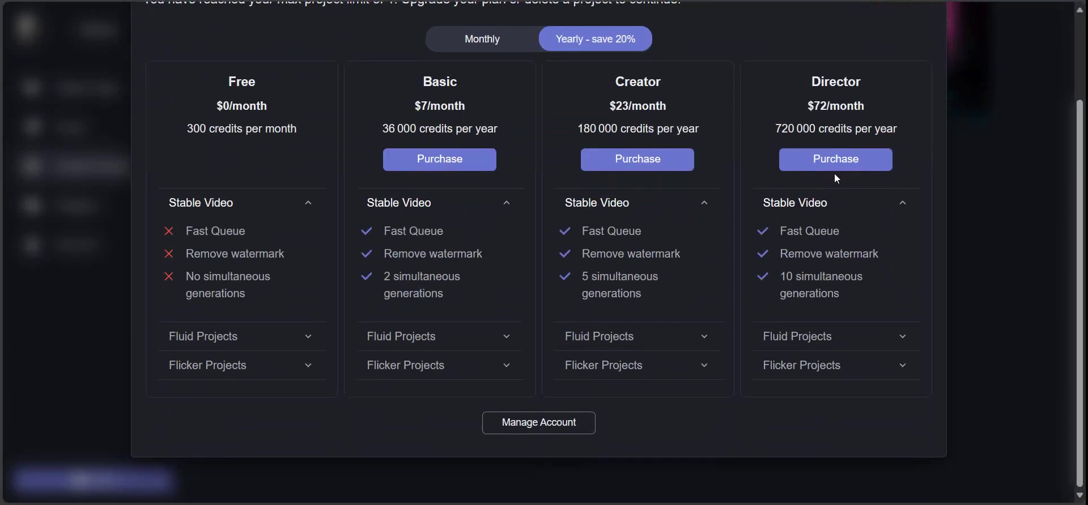
scroll(834, 227, up, 2)
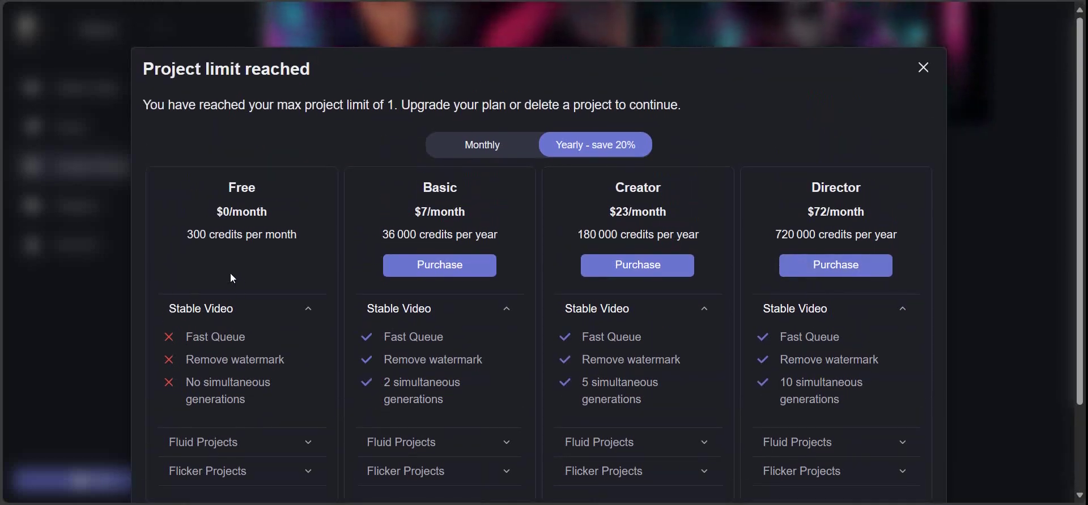
click(922, 74)
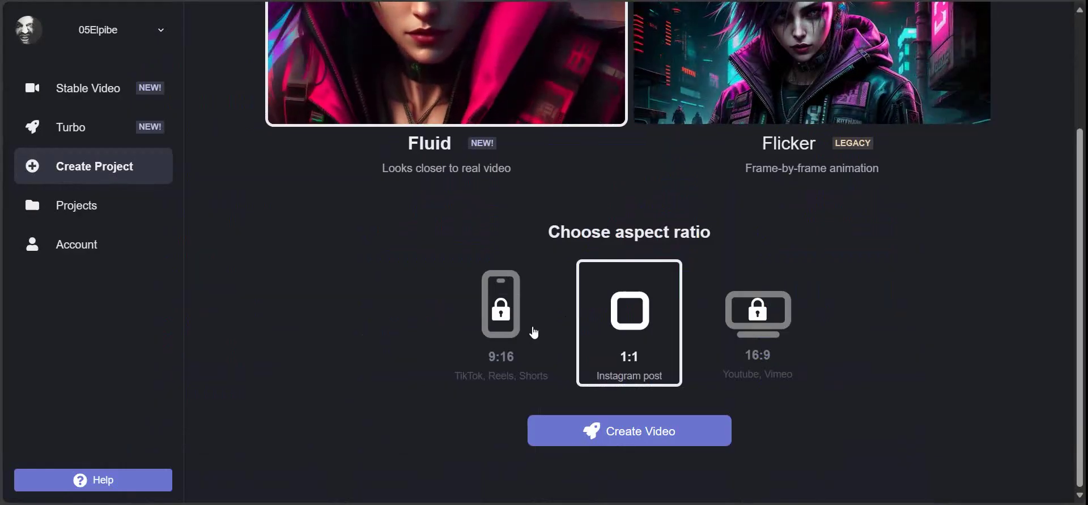
Step: Try the 9:16 aspect ratio, retry creating the 1:1 video, and dismiss the upgrade dialogs
click(519, 315)
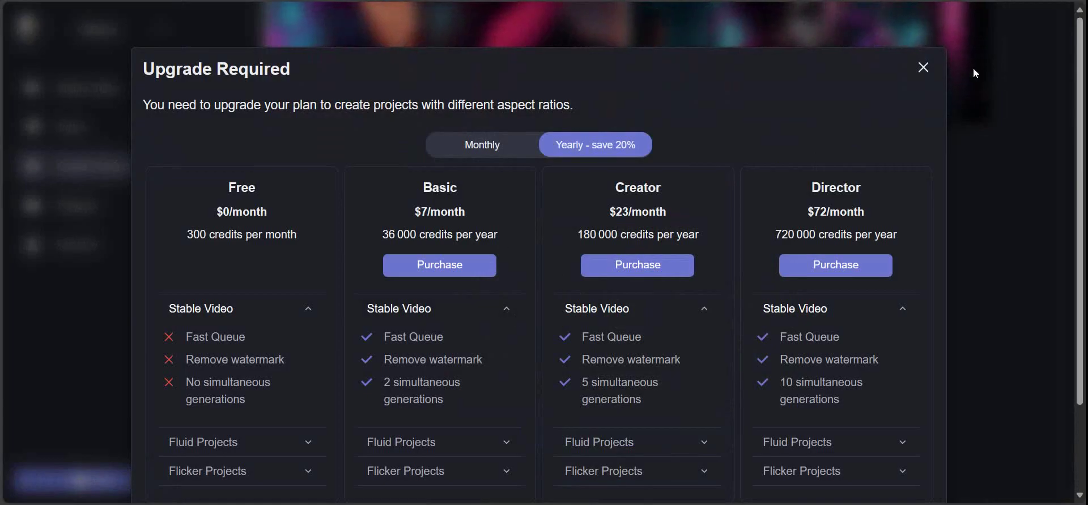
click(923, 68)
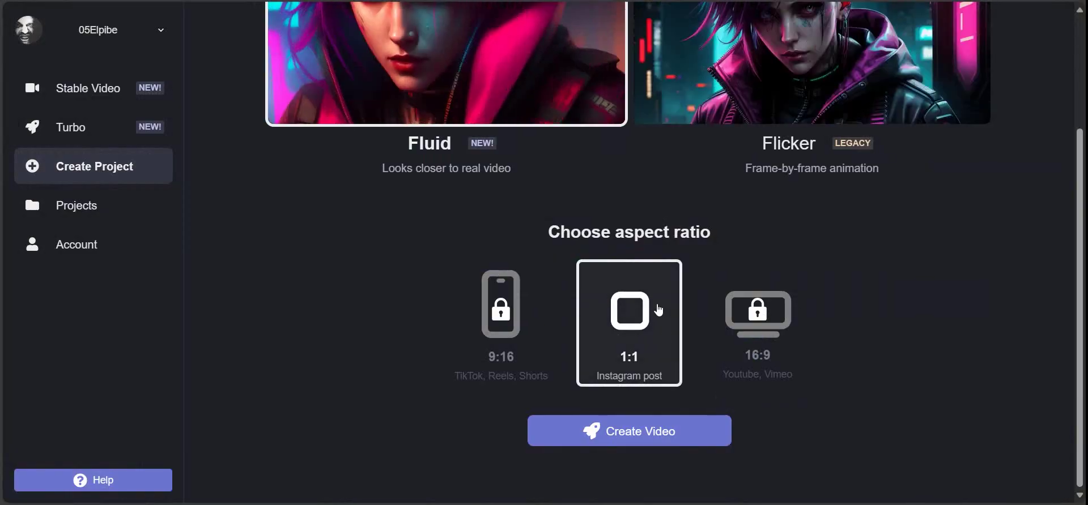
click(635, 435)
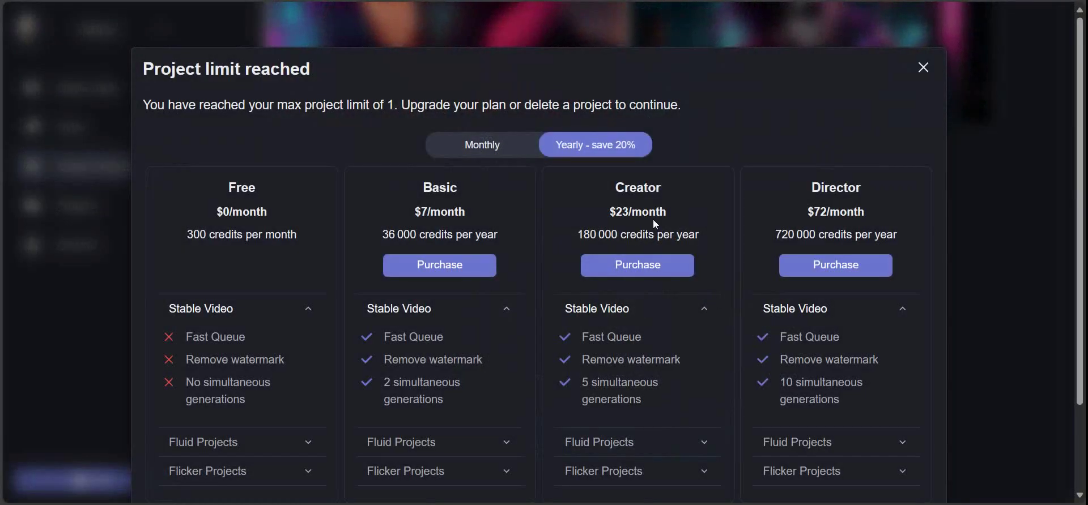
click(924, 74)
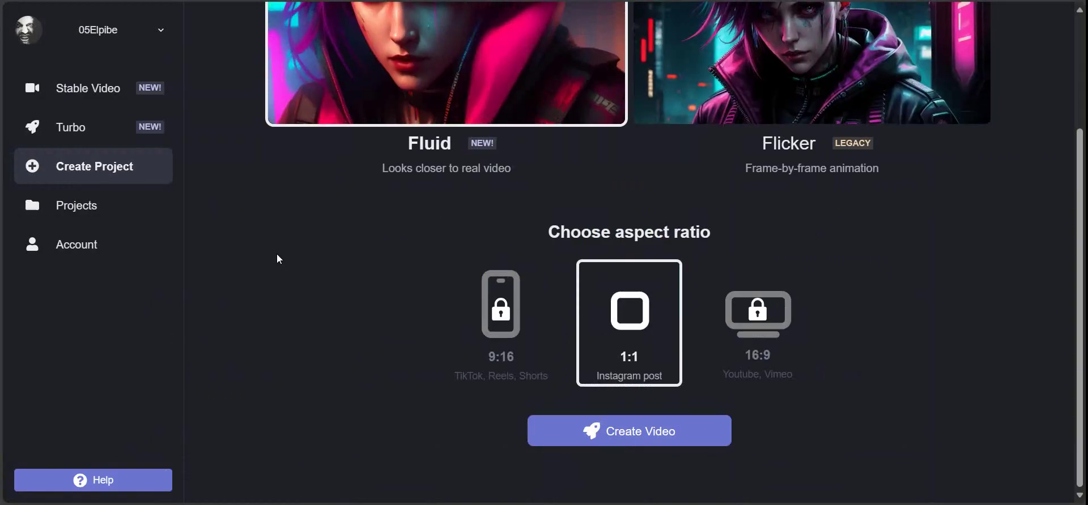
Step: View the Turbo page, check Your Videos on the Stable Video page, and return to Turbo
scroll(277, 255, up, 3)
click(122, 136)
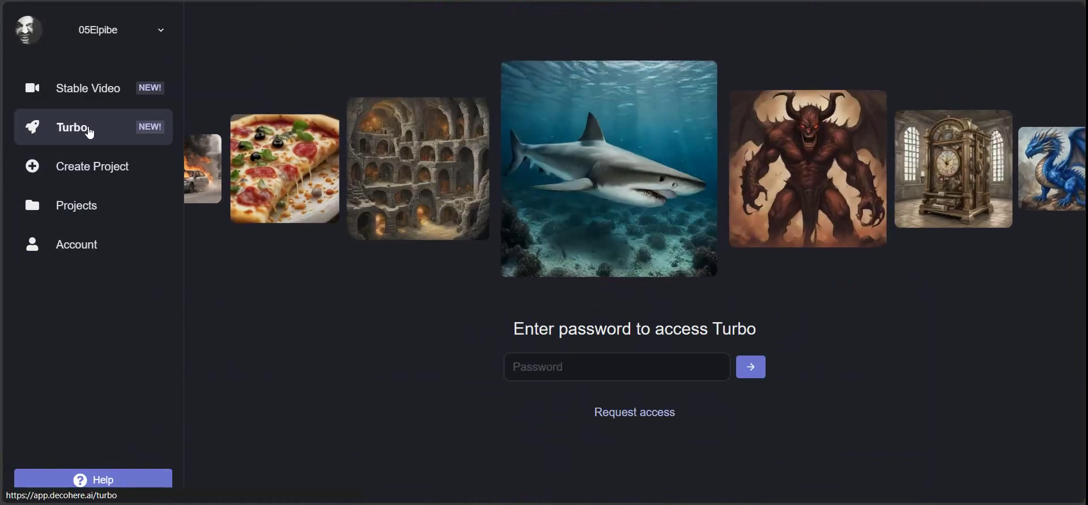
click(84, 102)
scroll(531, 207, down, 4)
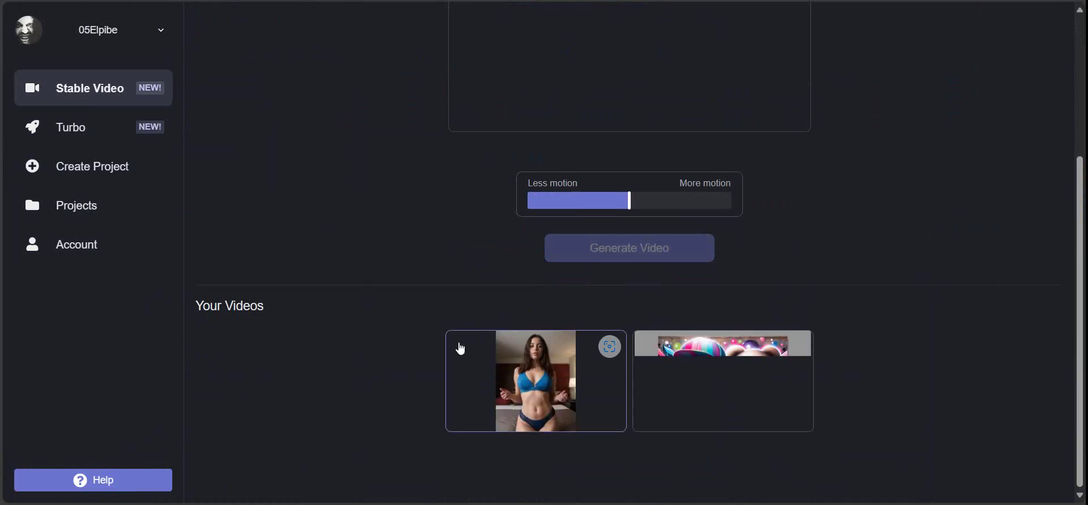
scroll(460, 348, up, 4)
click(96, 145)
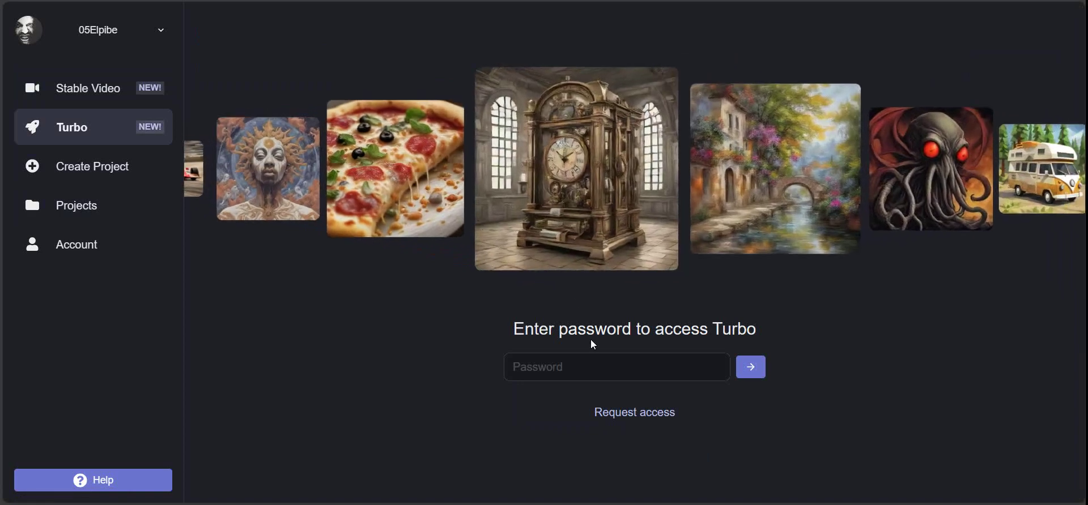
Step: Start a new project from the Projects page to show its type choices, and check the account menu
click(80, 215)
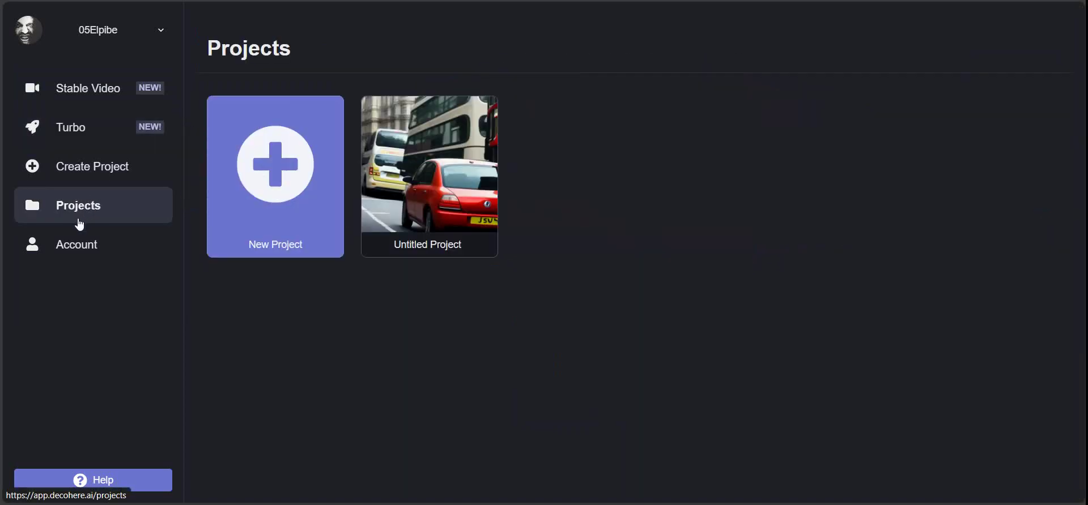
click(264, 198)
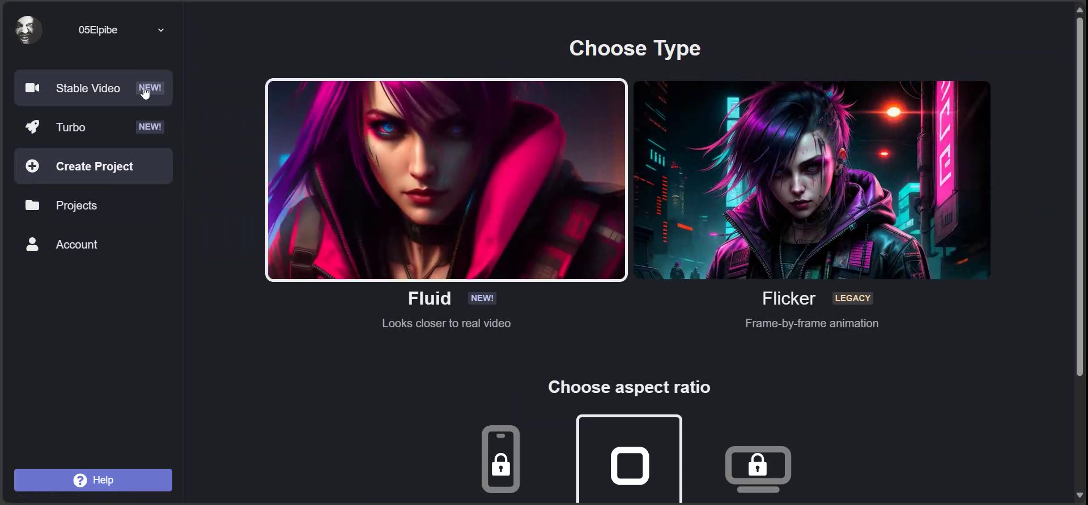
click(155, 35)
click(164, 35)
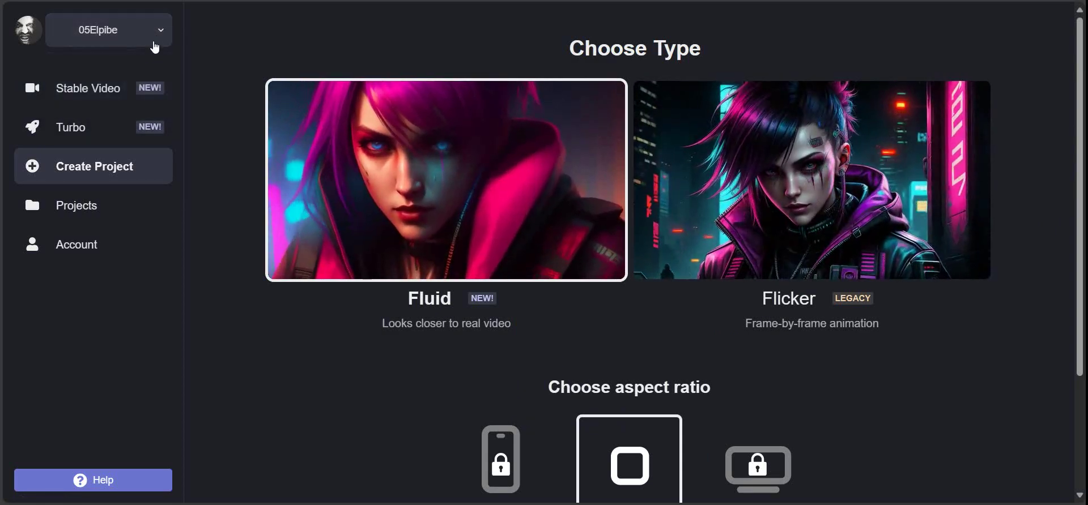
Step: Show the Image to Video and Text to Video modes on the Stable Video page
click(108, 95)
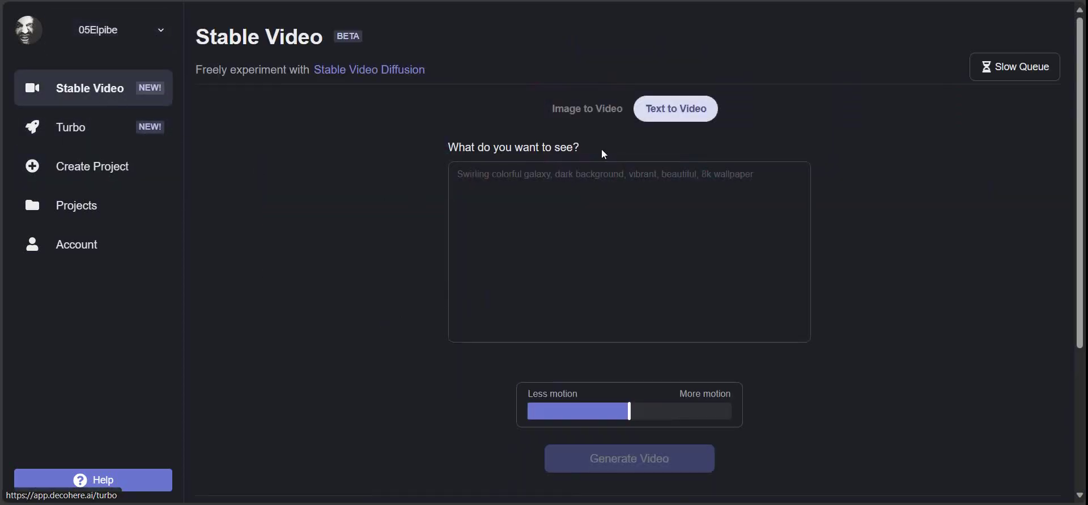
click(587, 118)
click(671, 114)
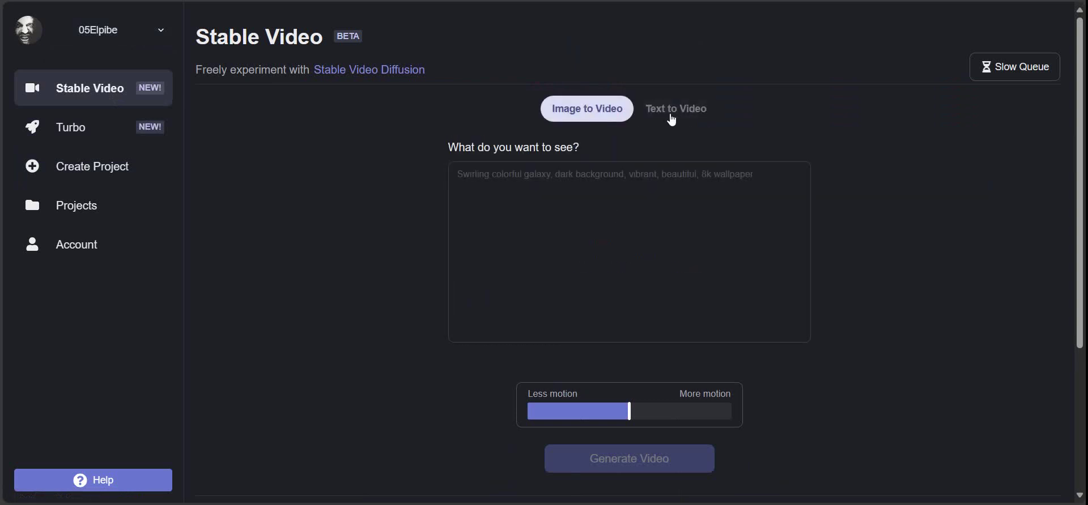
Step: Try to create another 1:1 Fluid project from Projects, and open account management to review the Available Plans
click(73, 219)
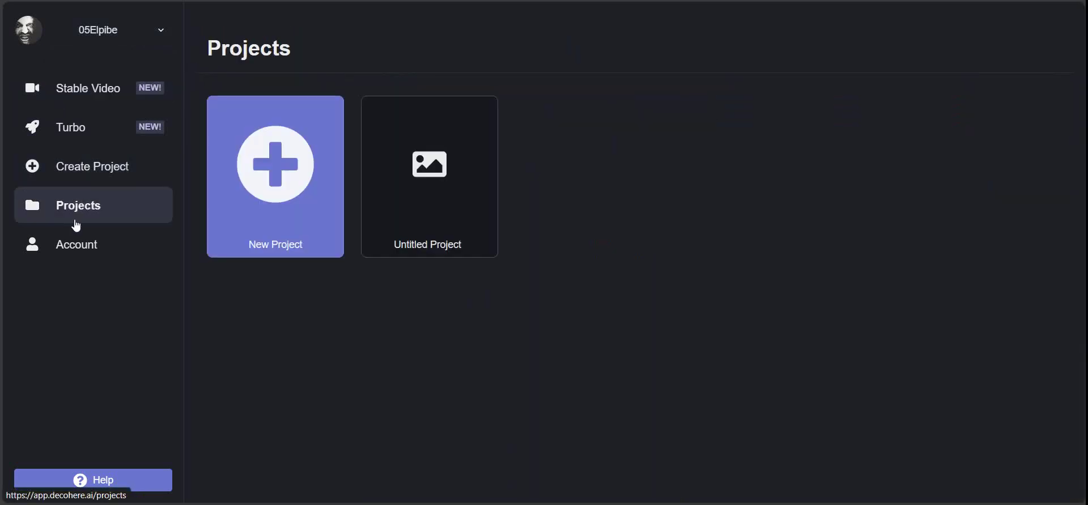
click(279, 196)
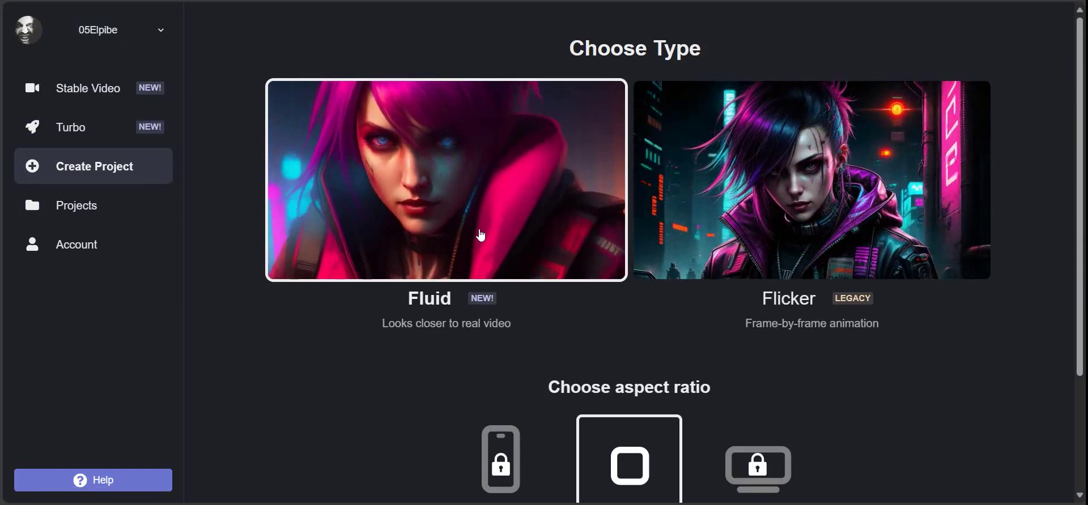
scroll(478, 236, down, 3)
click(659, 442)
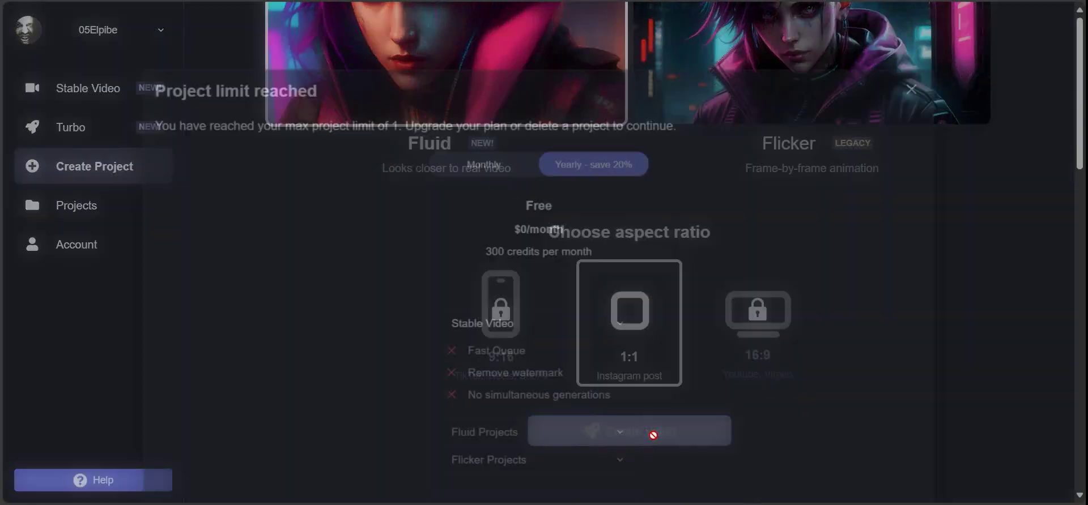
scroll(293, 262, down, 2)
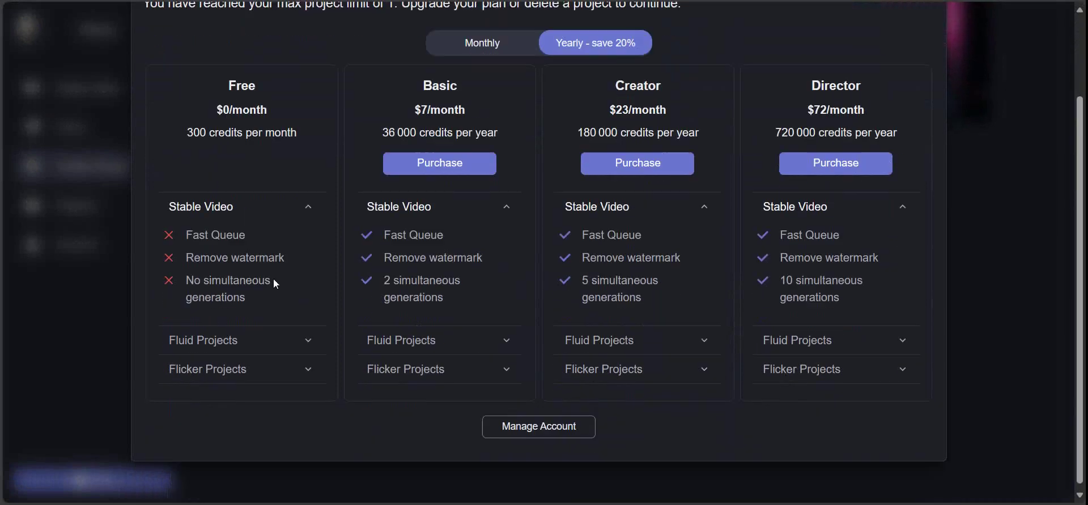
click(537, 426)
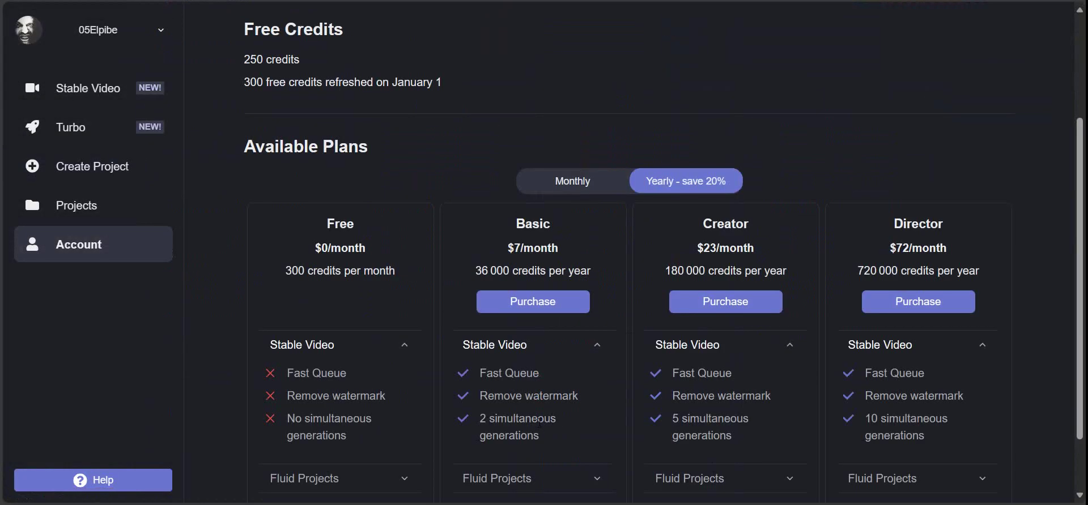
scroll(340, 351, down, 1)
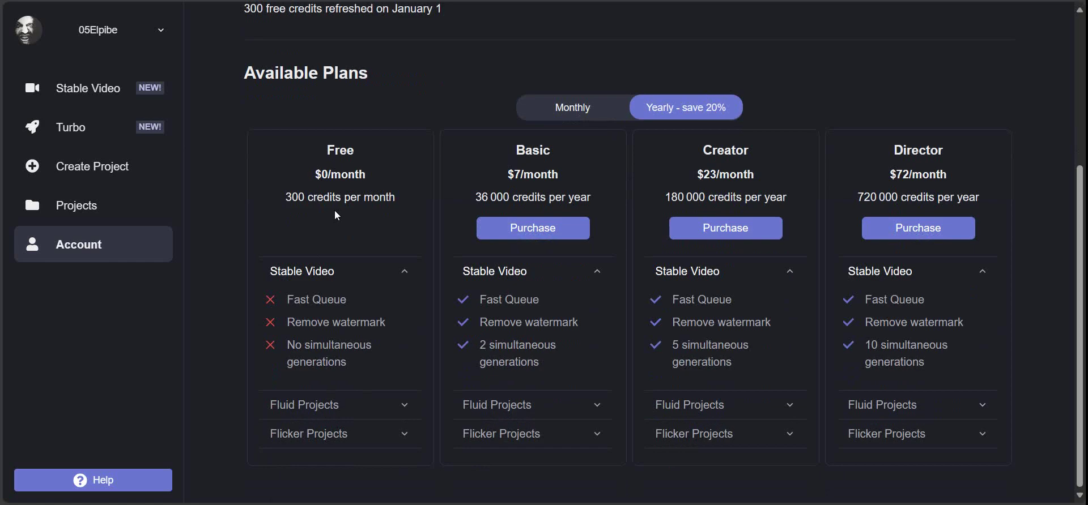
Step: Compare the Free plan's monthly credits with the account's Current Plan and Free Credits details
double_click(326, 197)
scroll(354, 78, up, 1)
scroll(354, 78, up, 3)
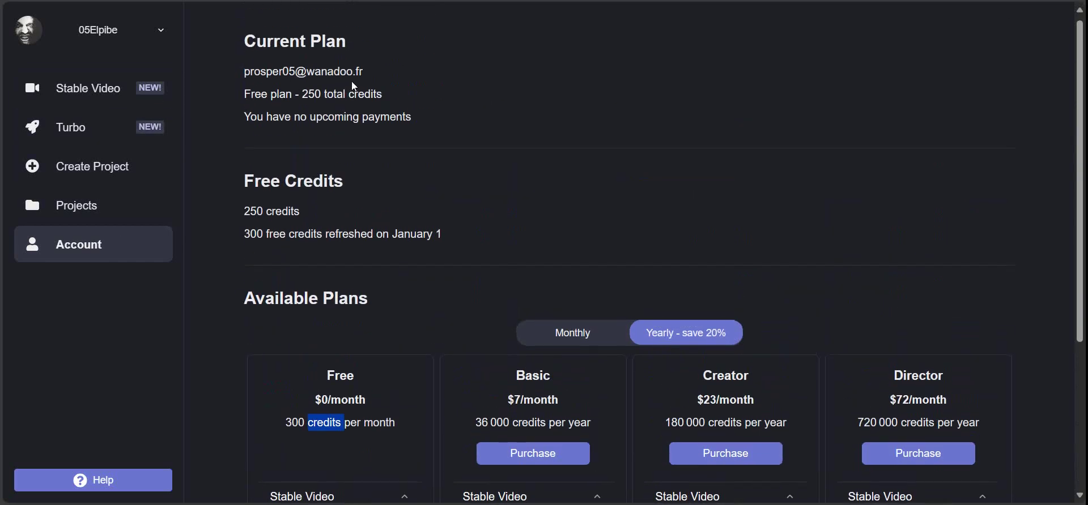
Step: View the Stable Video and Turbo pages and the type and aspect ratio choices on the Create Project page
click(93, 99)
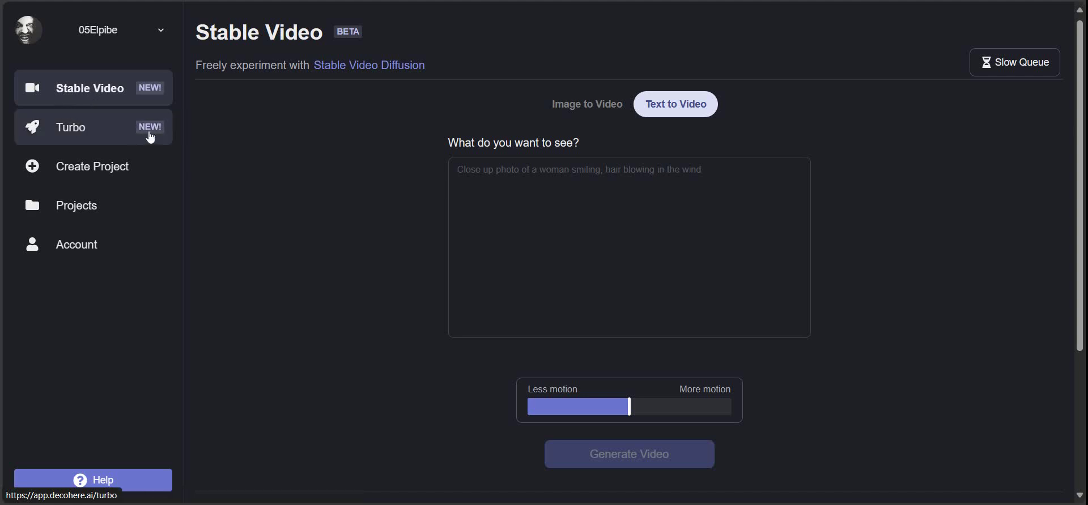
click(85, 136)
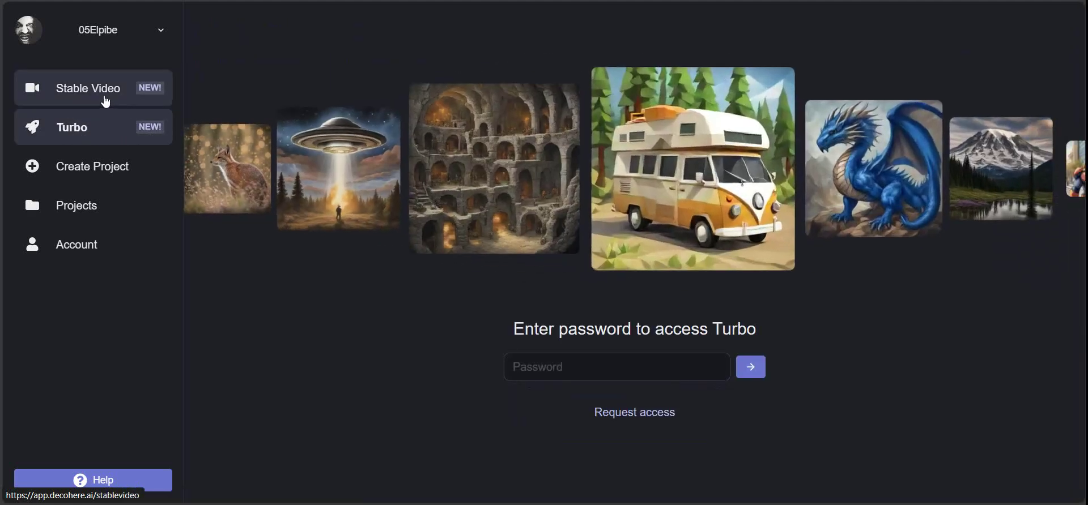
click(98, 96)
click(88, 178)
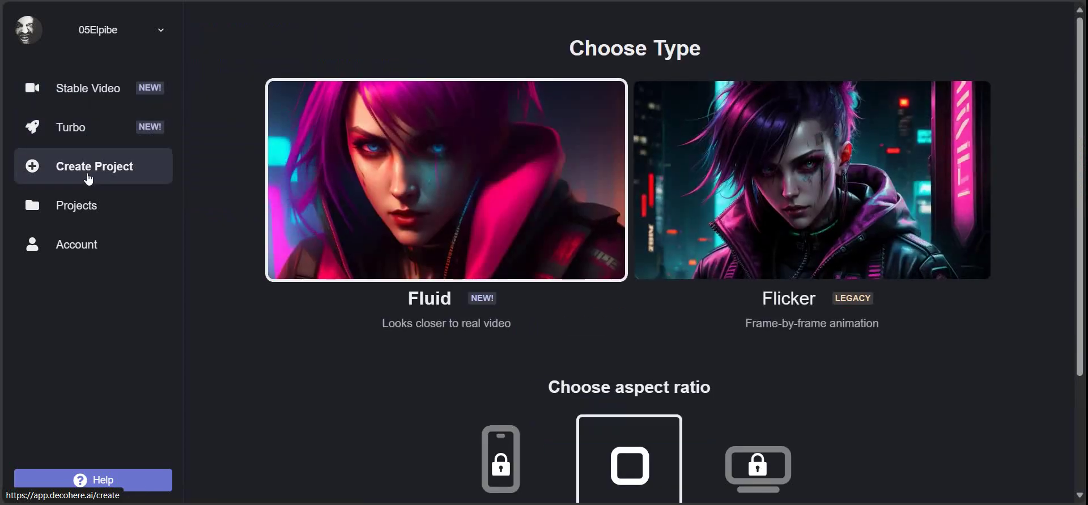
scroll(114, 193, down, 3)
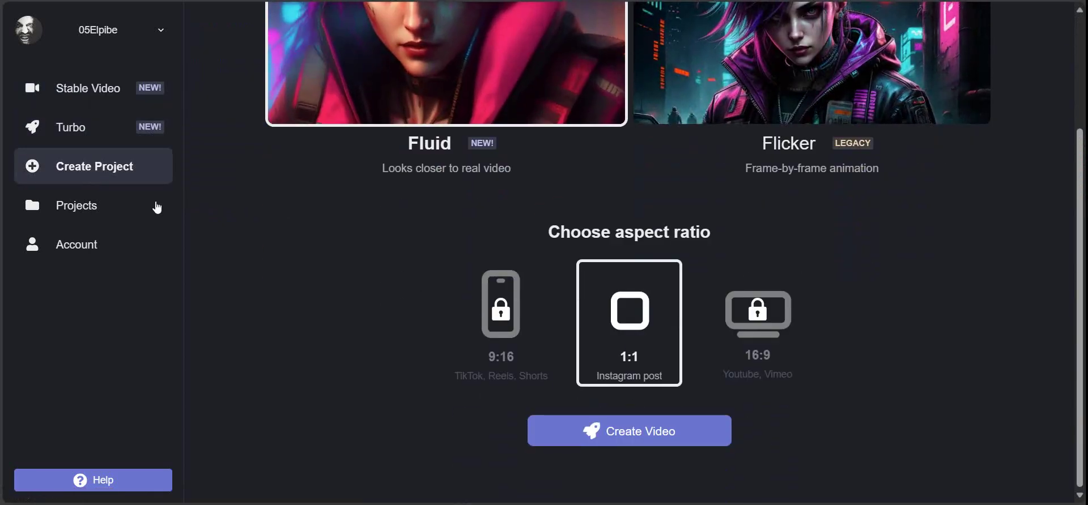
Step: Show the new project options reached from Projects, and revisit the Turbo and Stable Video pages
click(55, 209)
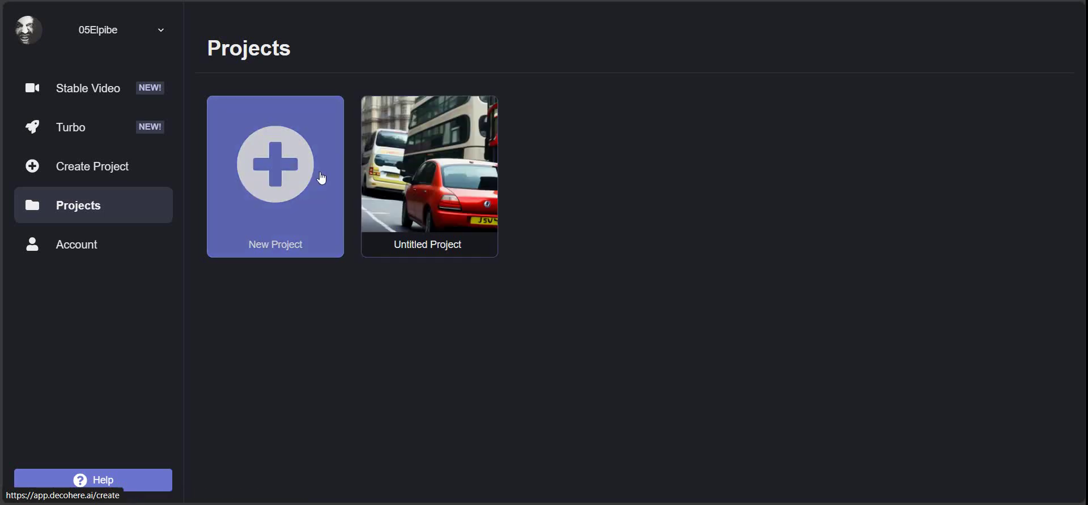
click(318, 241)
scroll(319, 178, down, 3)
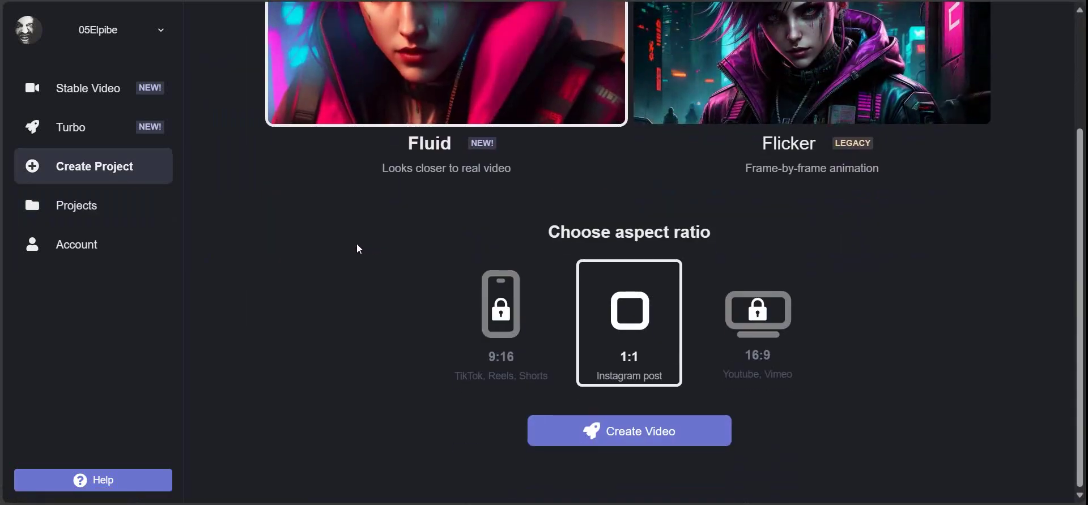
scroll(357, 245, up, 3)
click(89, 139)
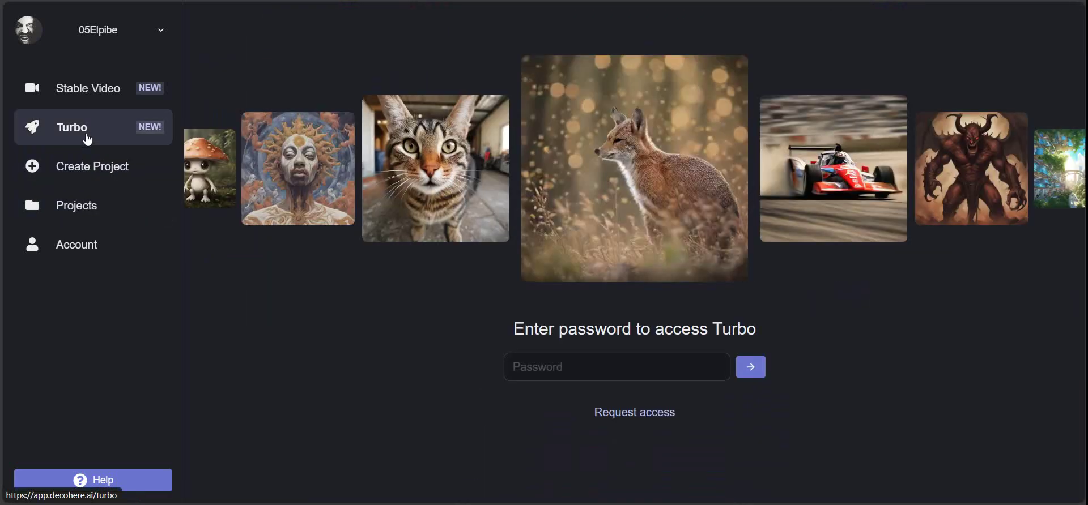
click(102, 108)
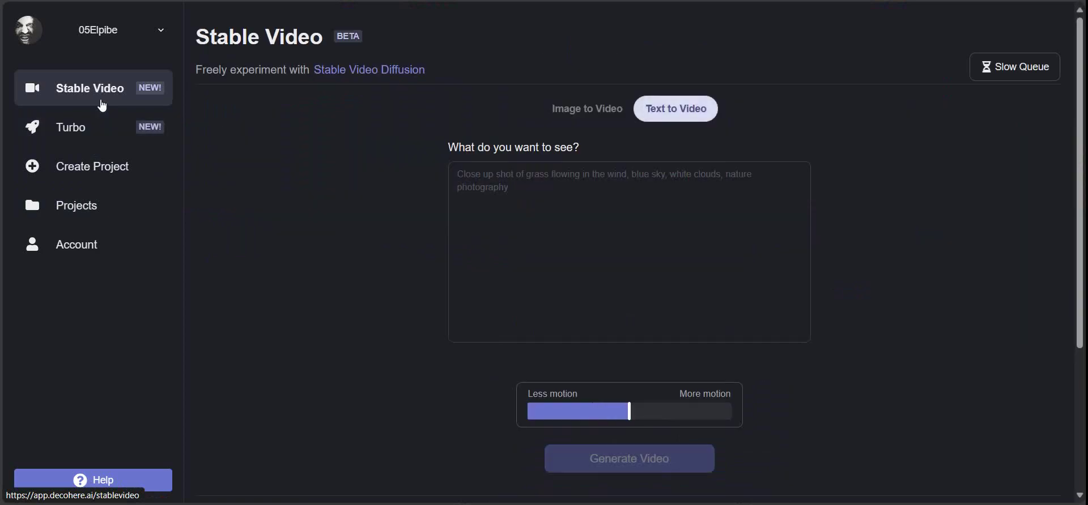
Step: Open the Untitled Project from Projects, go through all the What's New slides, and dismiss them
click(79, 215)
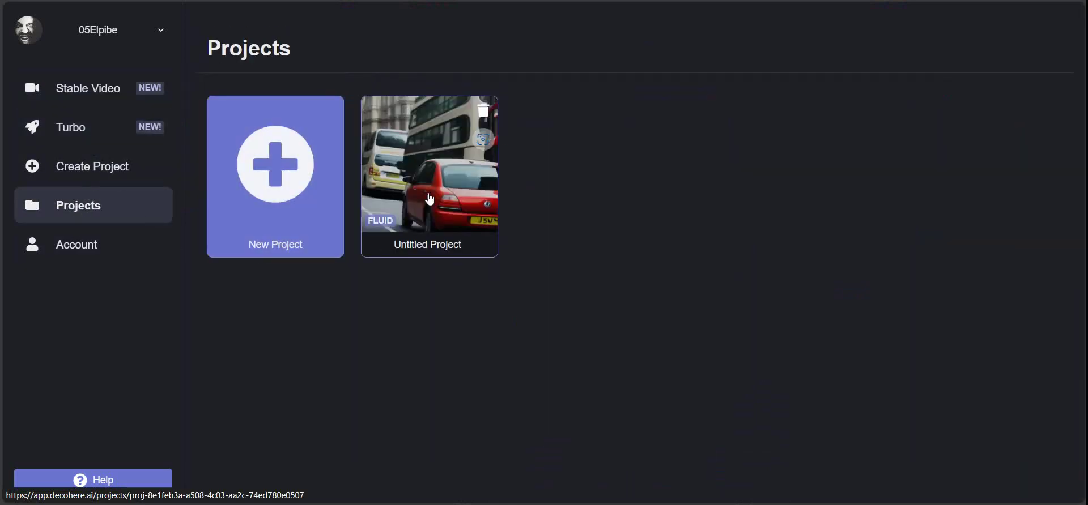
click(435, 156)
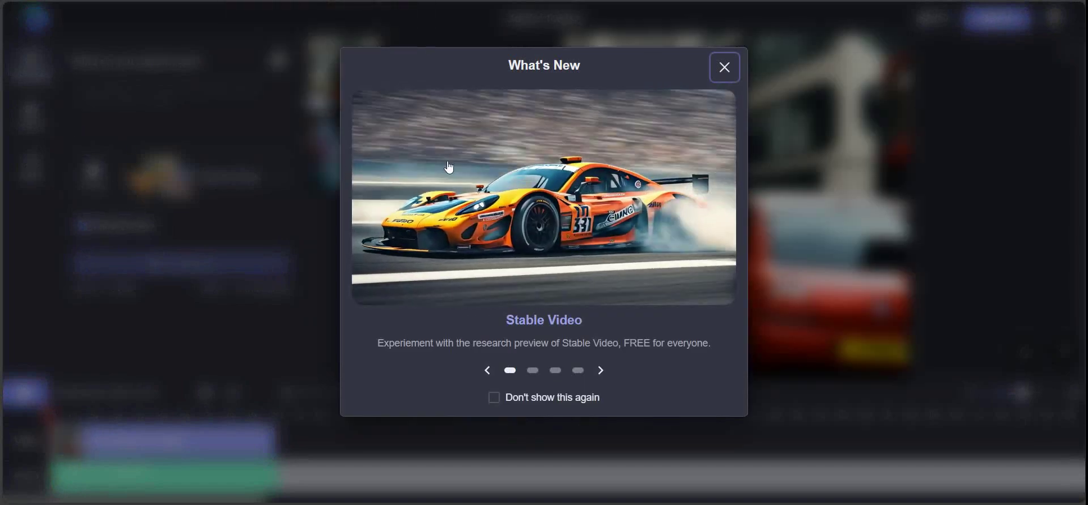
click(601, 371)
click(601, 374)
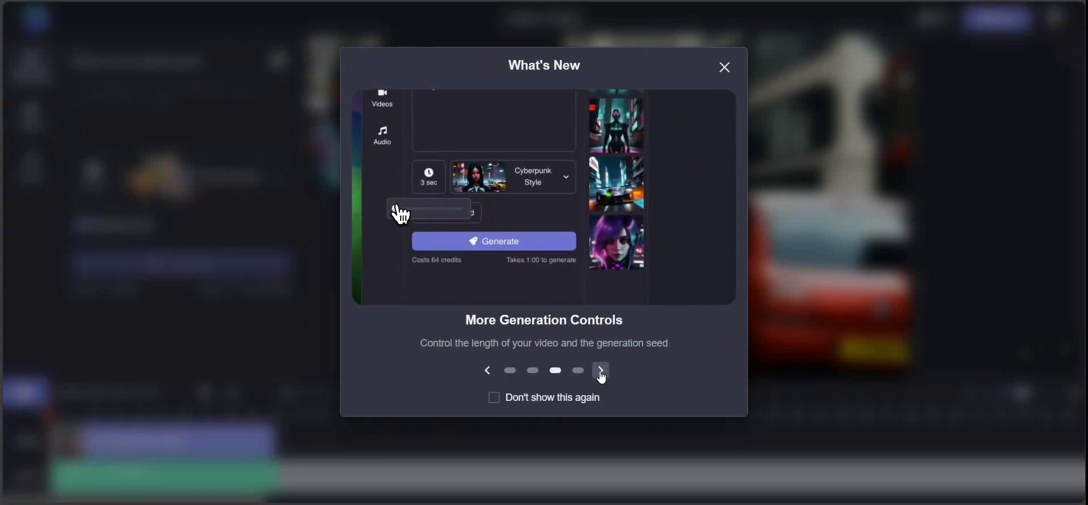
click(602, 373)
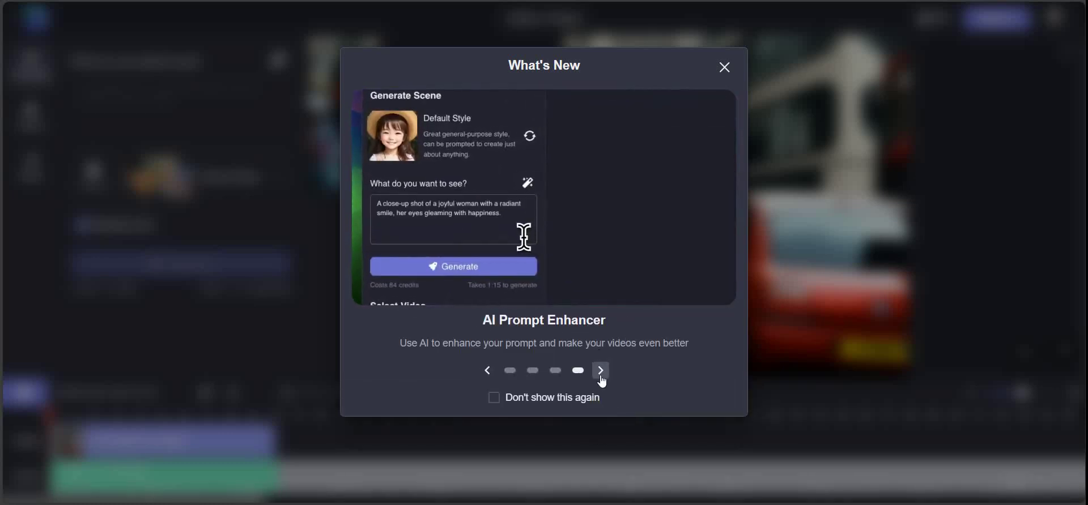
click(724, 68)
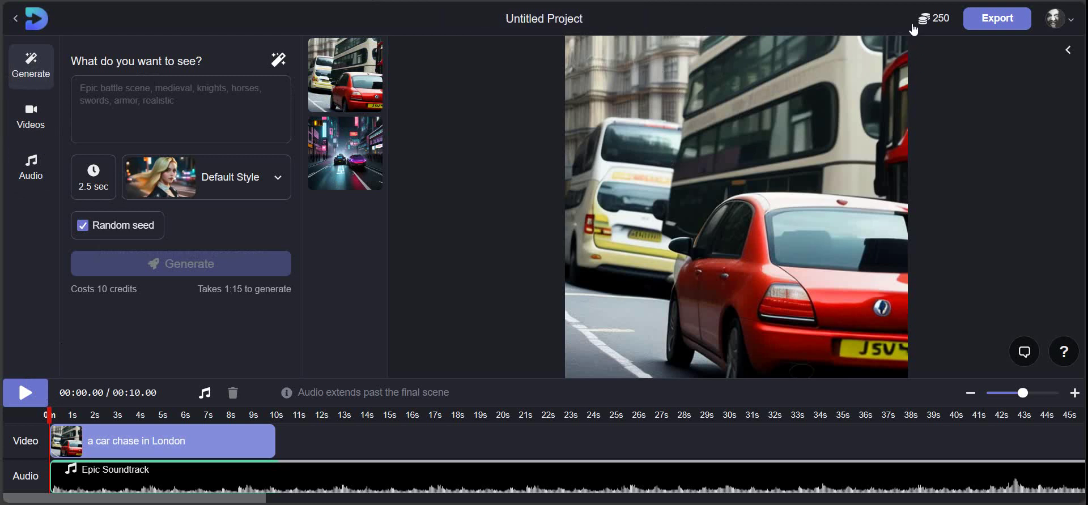
Step: Look through the project editor's Generate, Videos and Audio sections
click(29, 129)
click(38, 179)
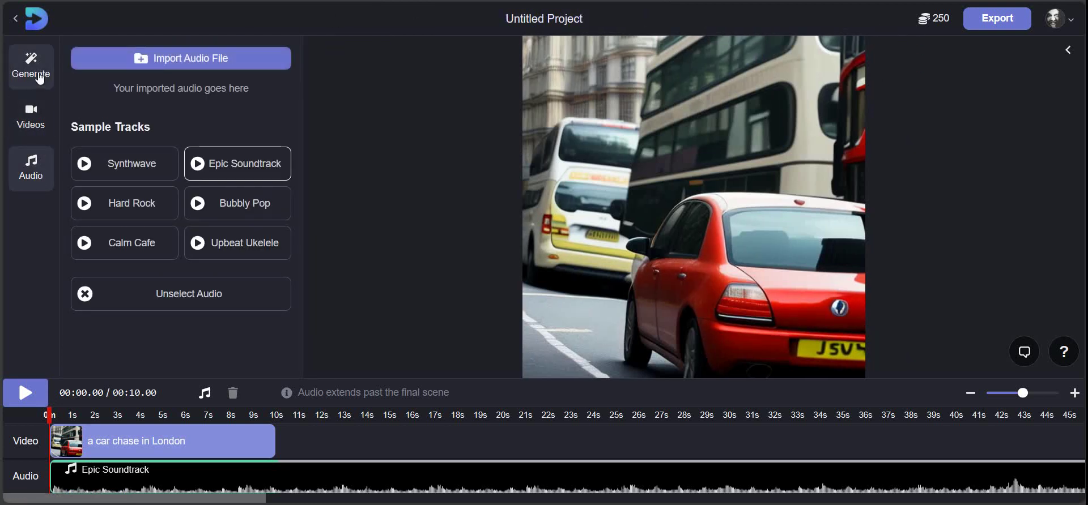
click(45, 77)
click(36, 176)
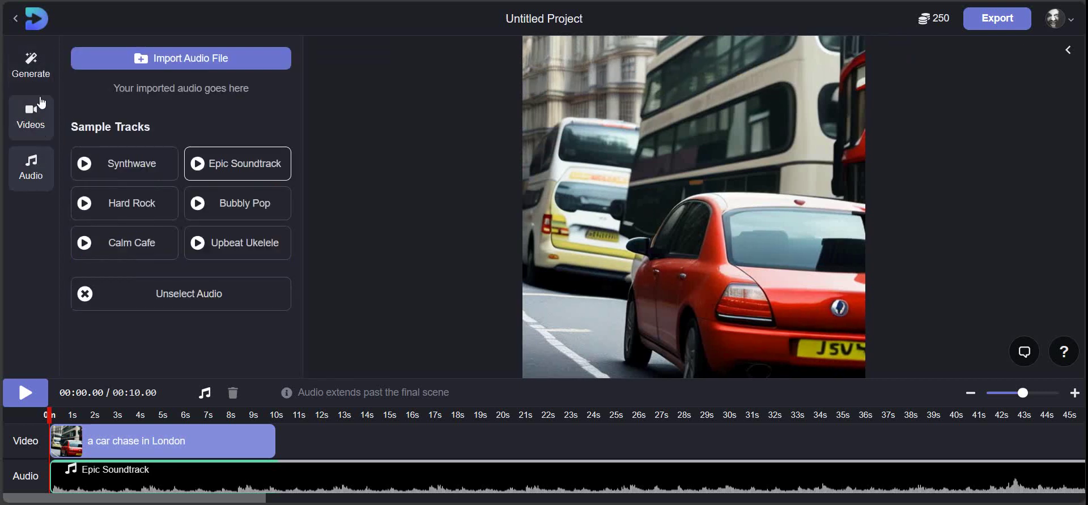
click(41, 77)
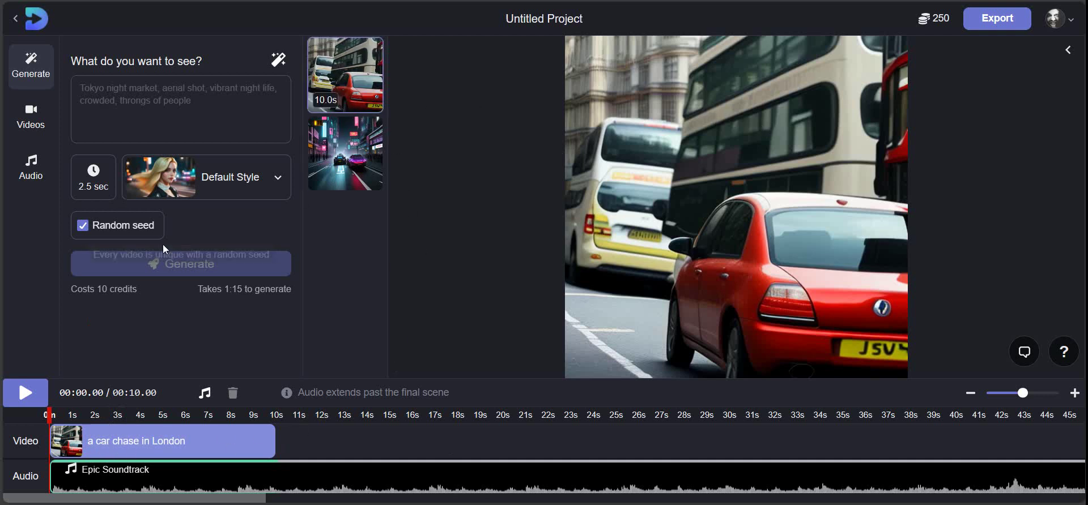
click(29, 119)
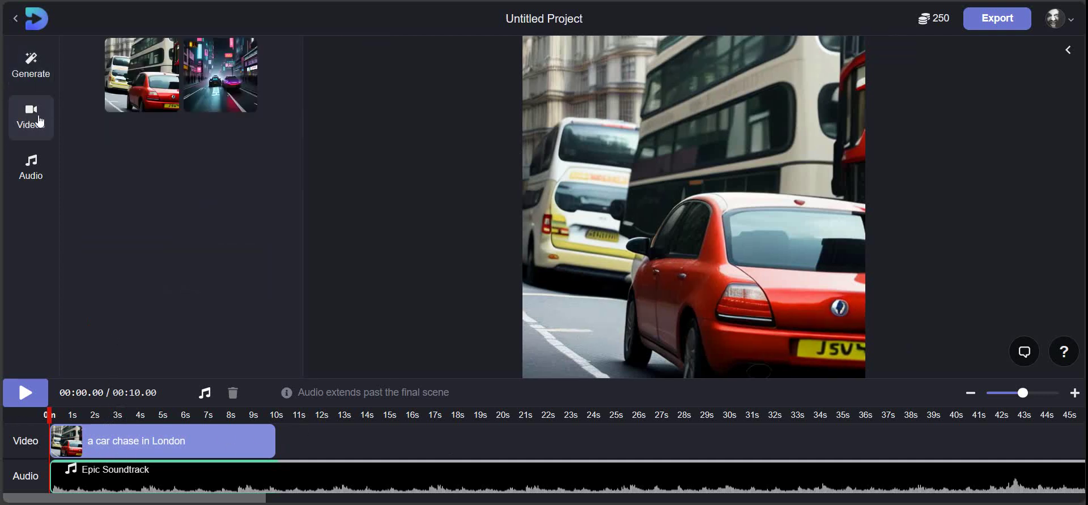
click(35, 77)
Step: Replace the project's audio with the Synthwave sample track
click(29, 173)
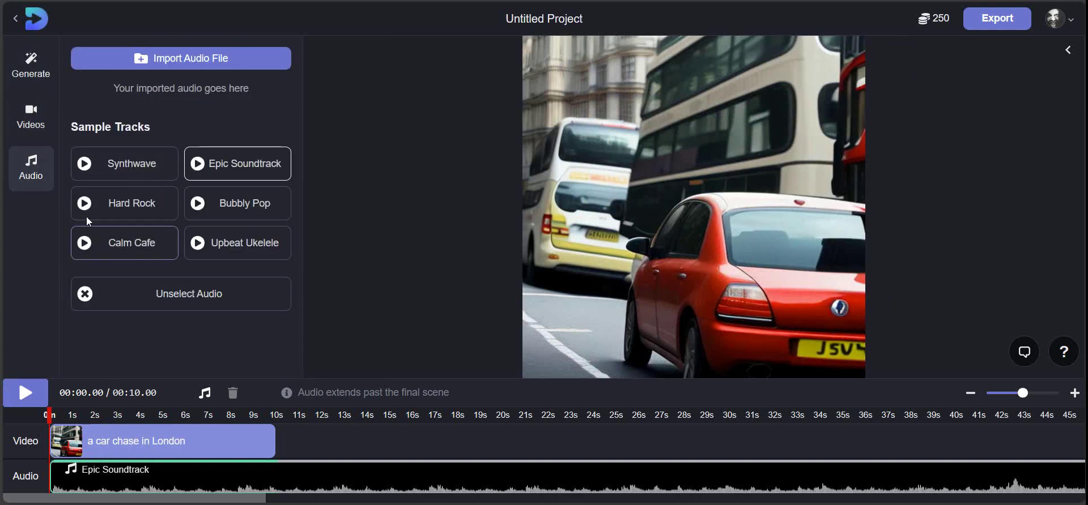
click(85, 167)
click(87, 169)
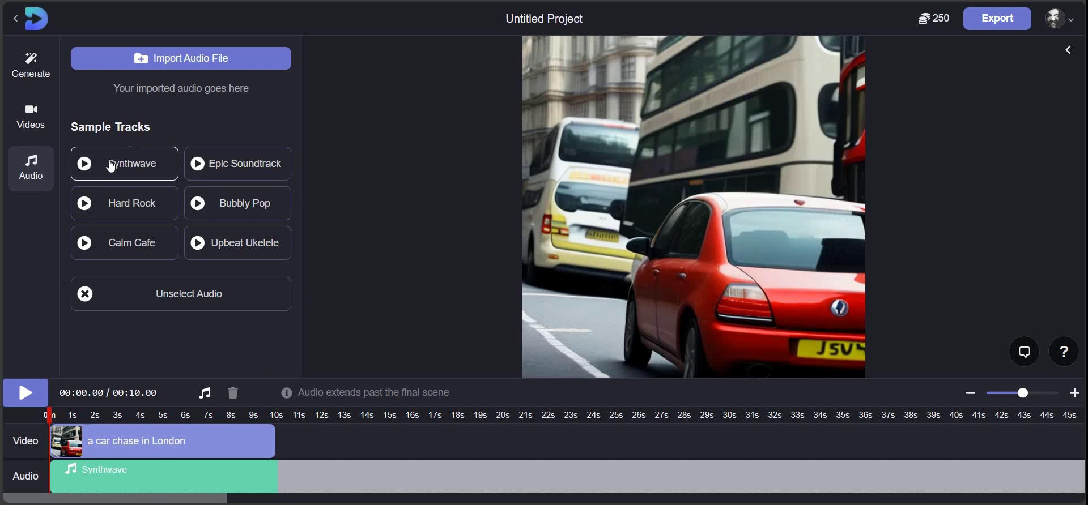
Step: Check the project's Videos section and return to the empty prompt field in the Generate section
click(38, 123)
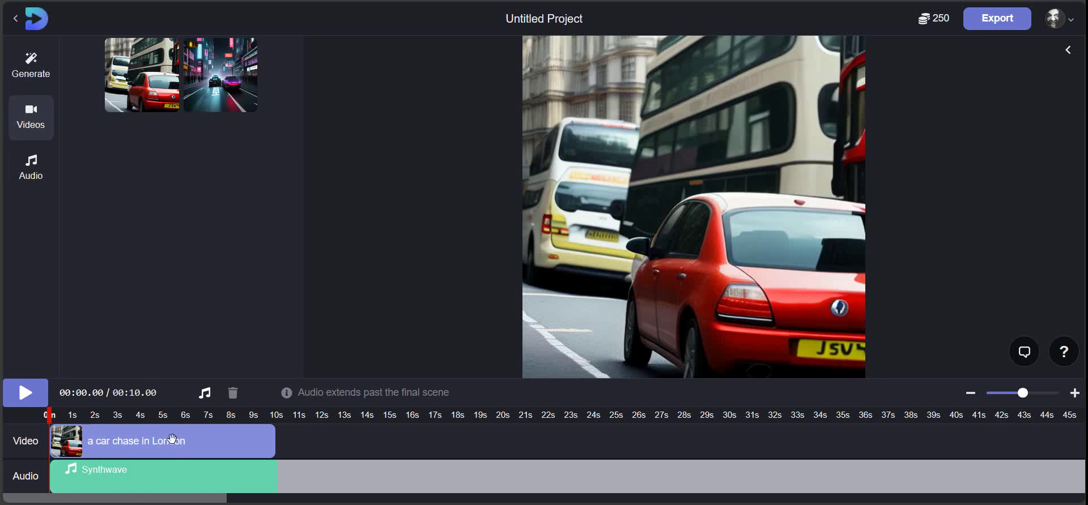
click(32, 73)
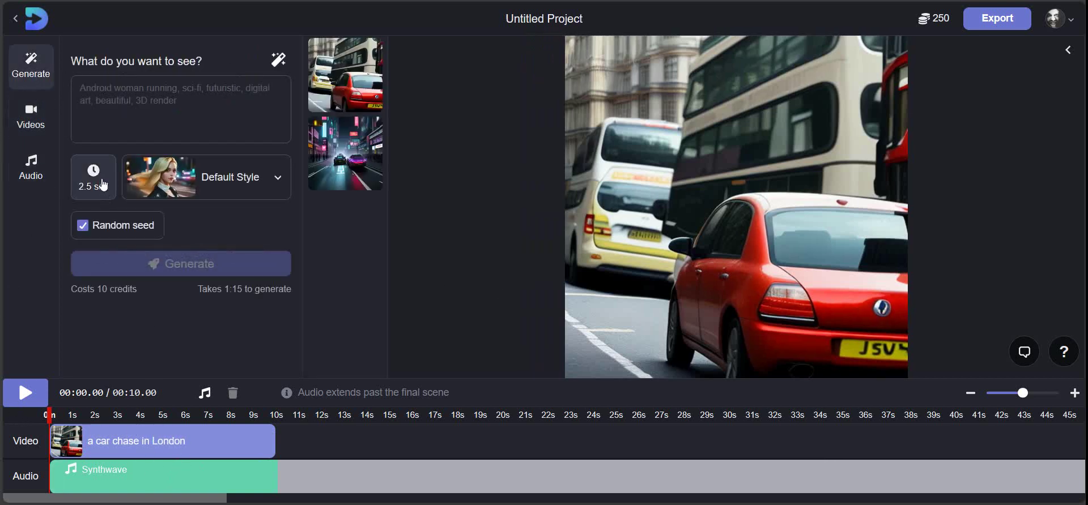
click(157, 109)
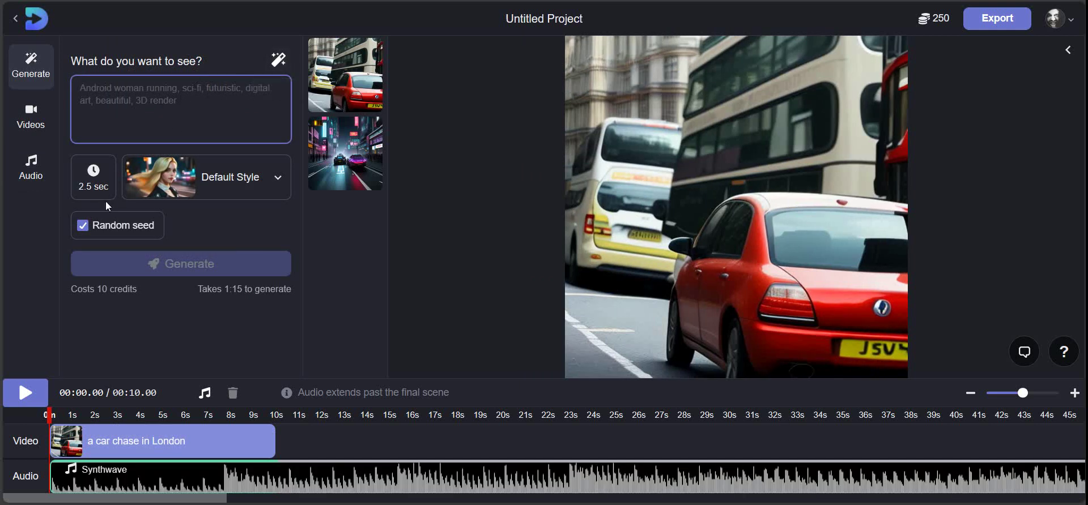
Step: Try a video duration of 10.0 sec and return it to 2.5 sec
click(102, 185)
drag(51, 220, 173, 226)
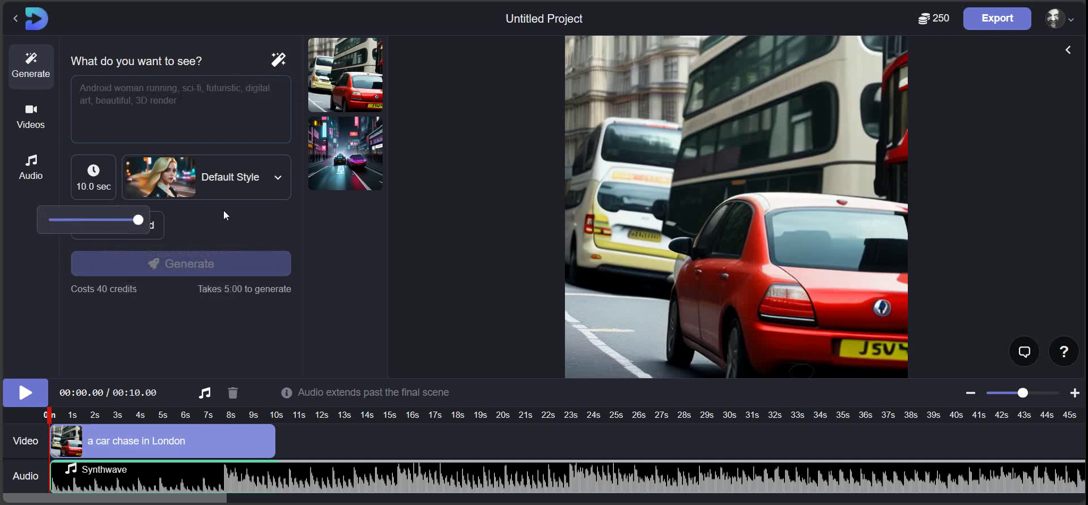
drag(141, 226, 209, 237)
drag(145, 220, 51, 227)
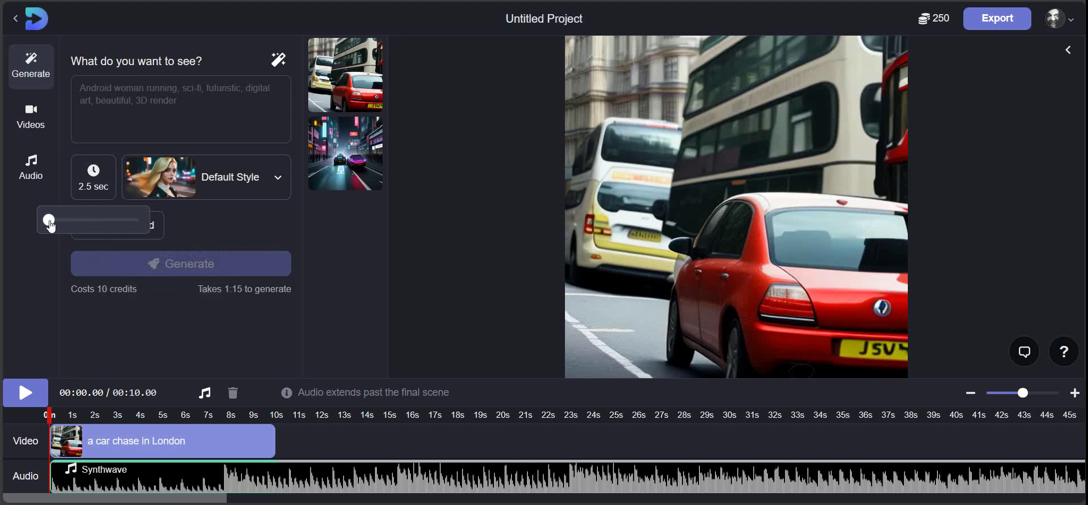
Step: Show the list of available video styles for generation, leaving Default Style selected
click(278, 180)
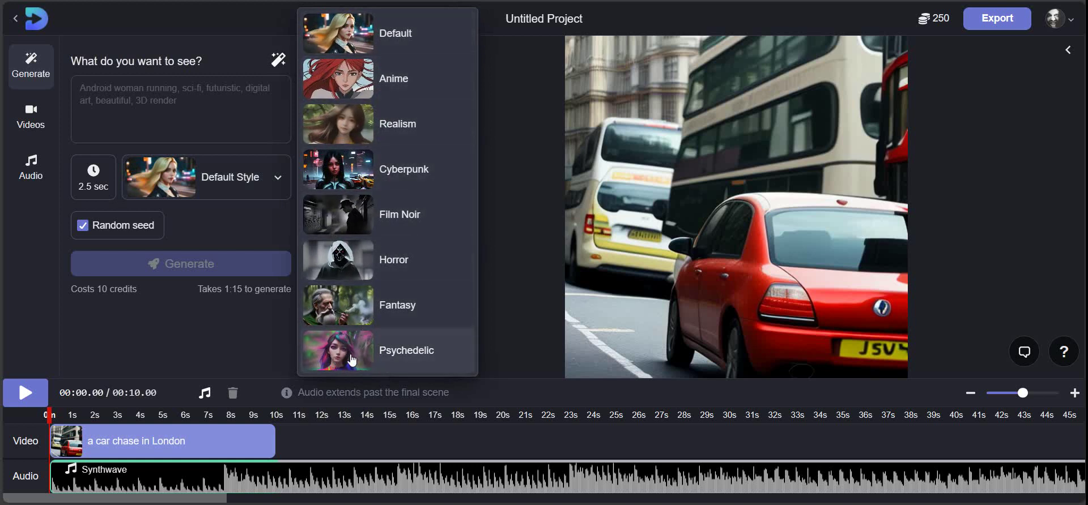
click(203, 335)
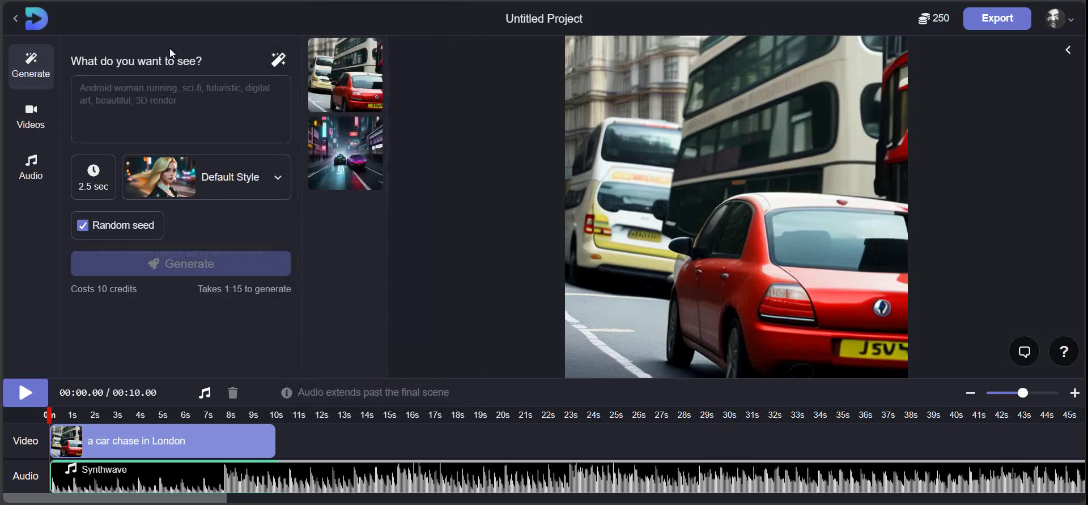
mouse_move(338, 169)
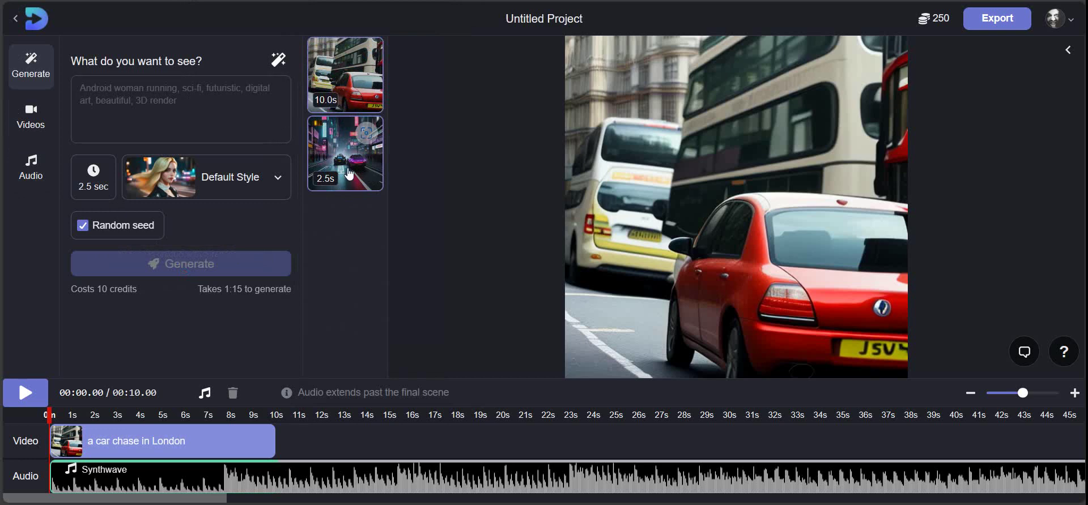
click(277, 185)
click(278, 184)
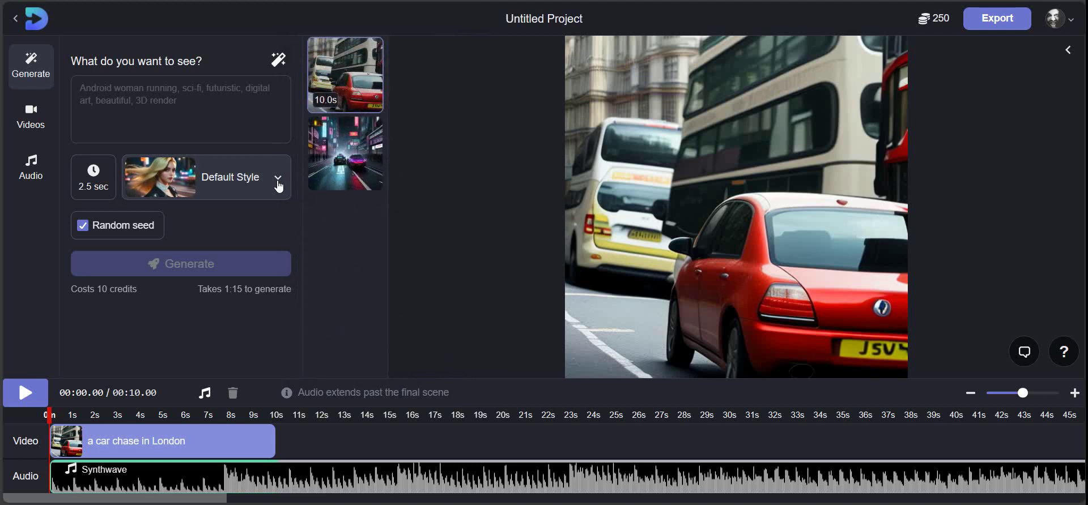
Step: Preview the neon-lit 2.5-second "a car chase in London" clip, replay it several times, and close the preview
click(367, 179)
click(413, 140)
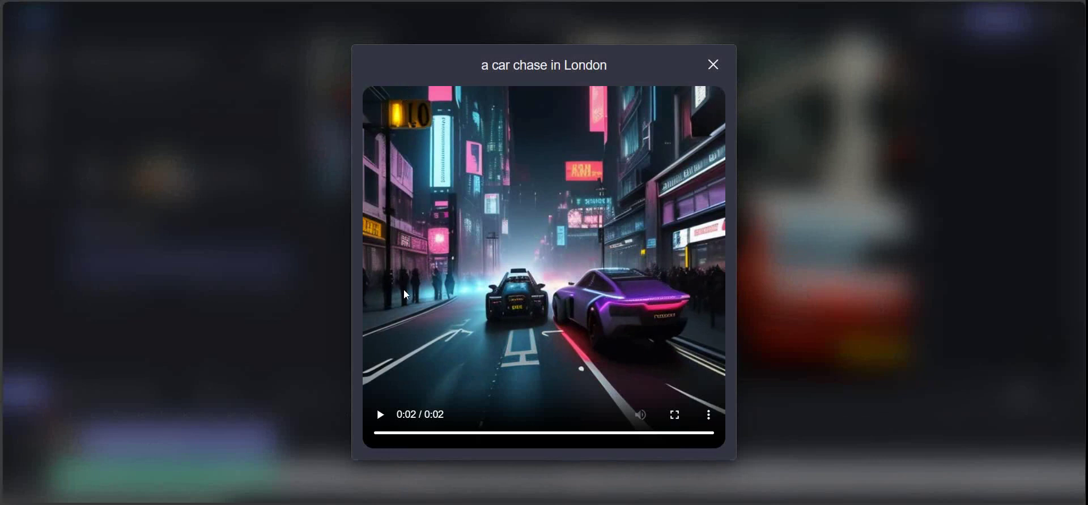
click(380, 415)
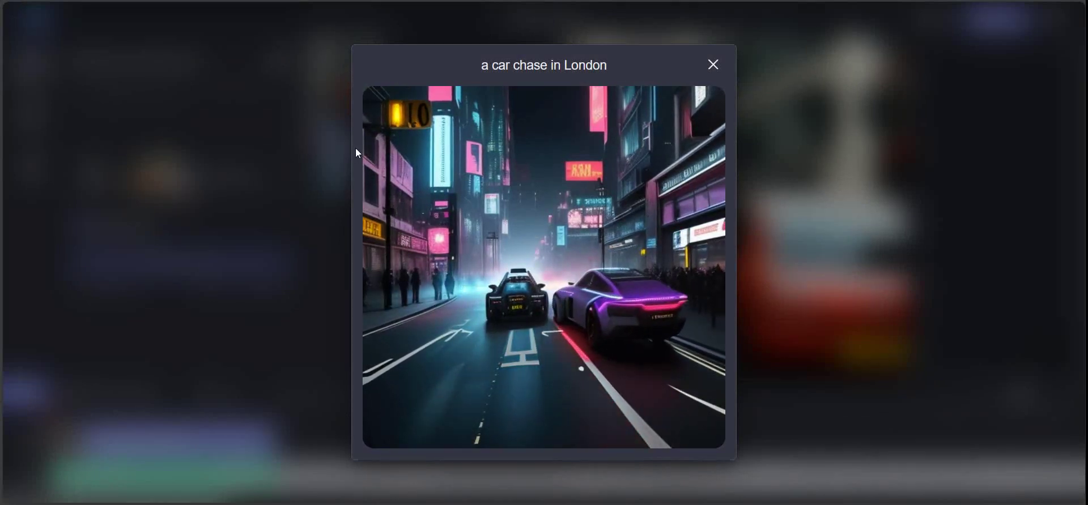
click(381, 416)
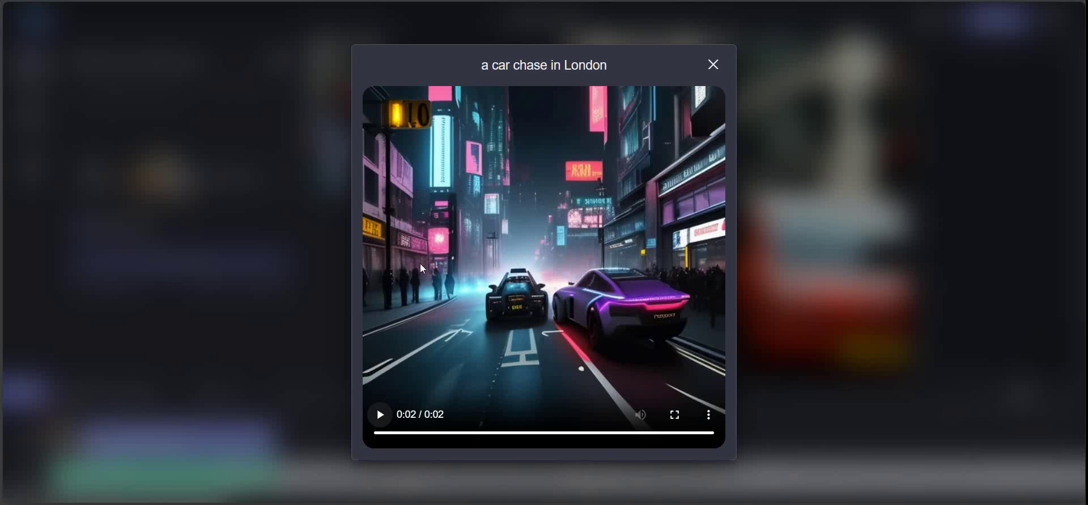
click(378, 418)
click(380, 419)
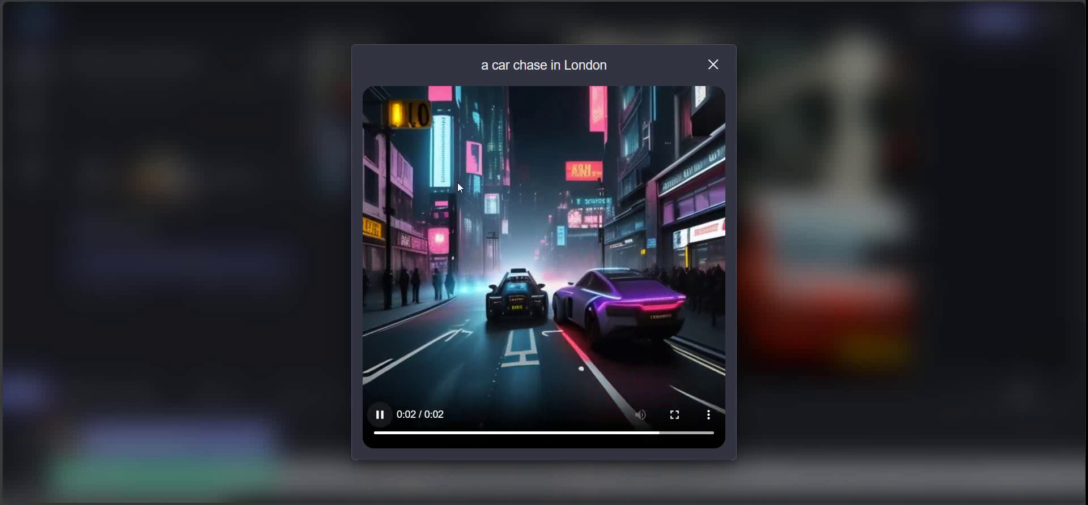
click(713, 65)
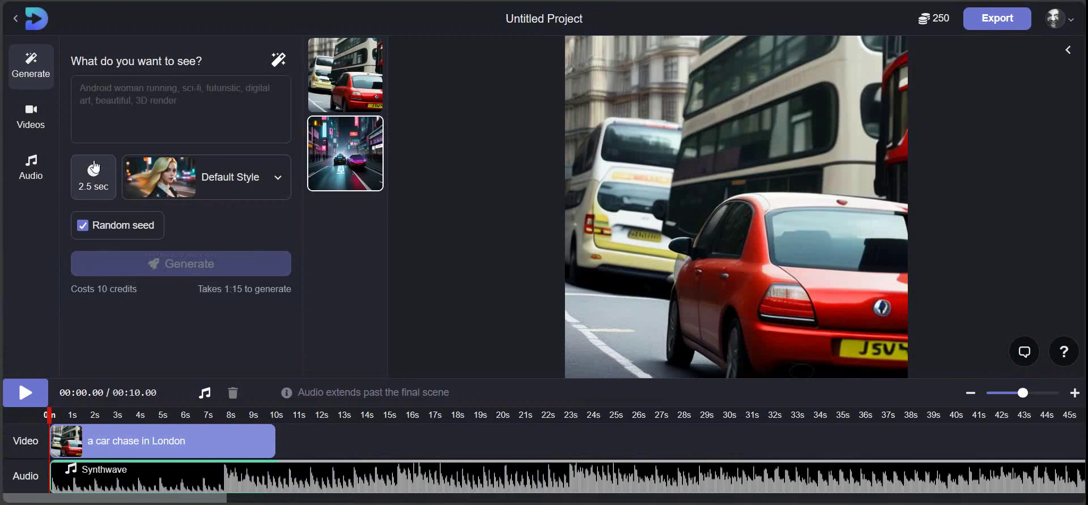
mouse_move(343, 82)
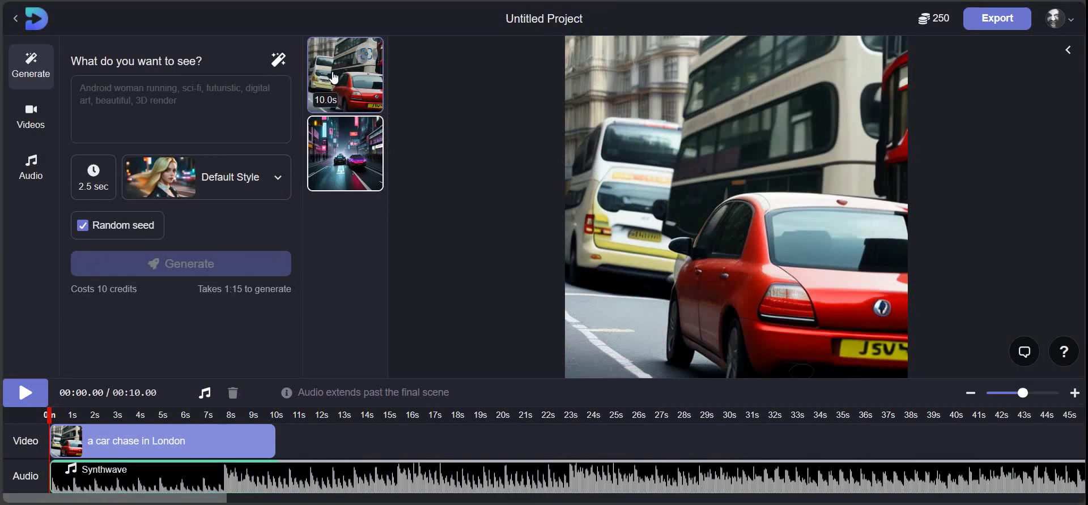
Step: Preview the 10-second "a car chase in London" clip with the red car, replay it, and close the preview
right_click(330, 69)
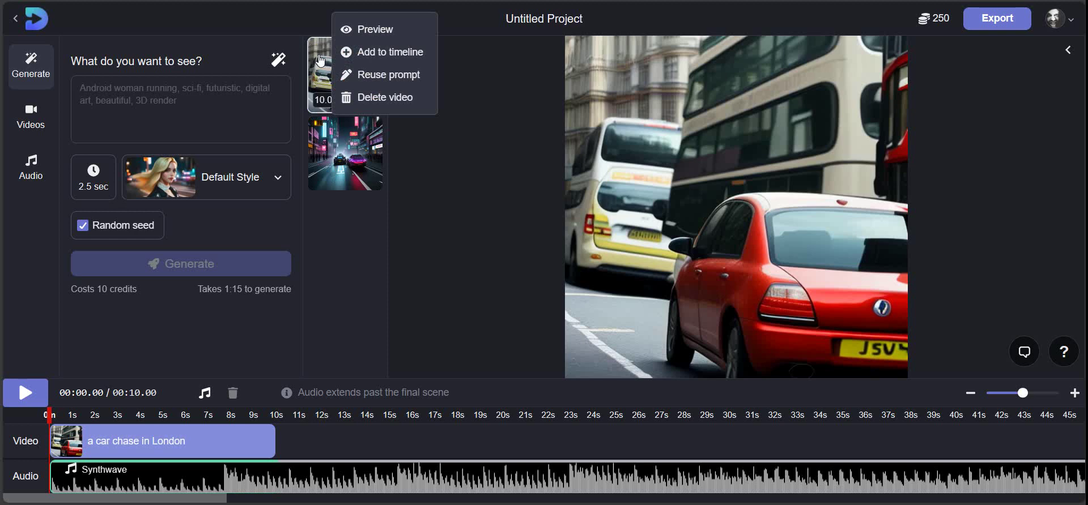
click(377, 35)
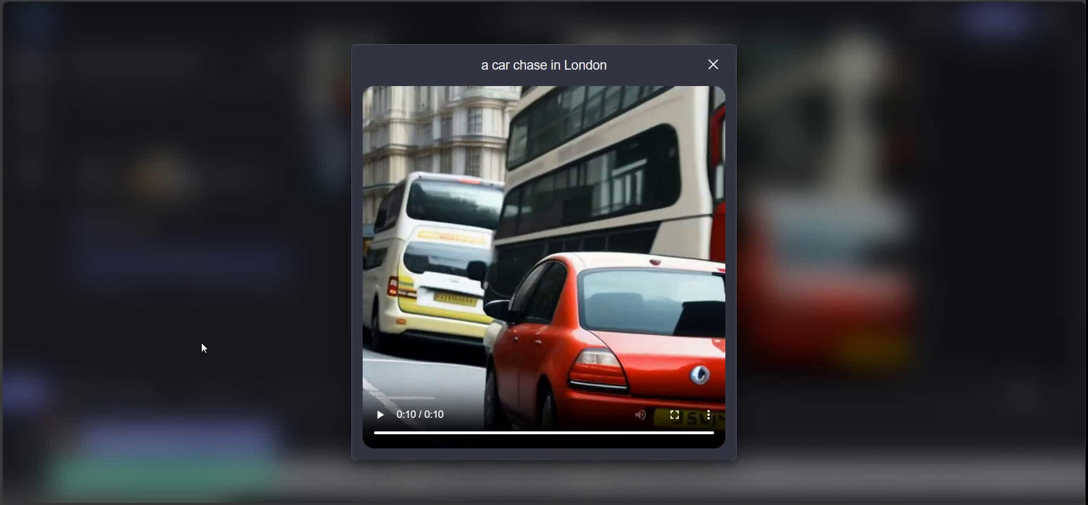
click(383, 420)
click(380, 416)
click(716, 66)
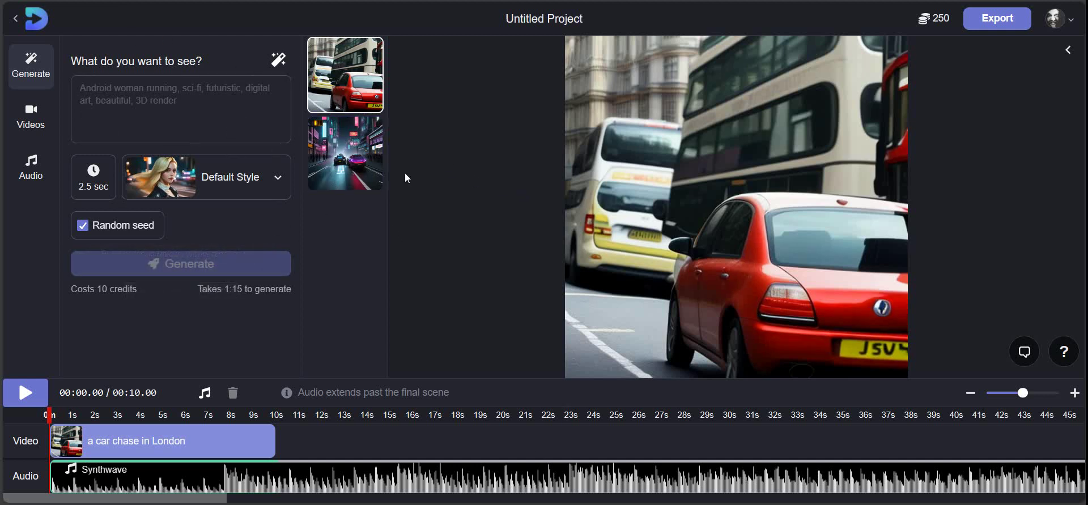
Step: Add the 10-second red car "a car chase in London" clip to the timeline again, after the existing copy
mouse_move(332, 83)
click(366, 55)
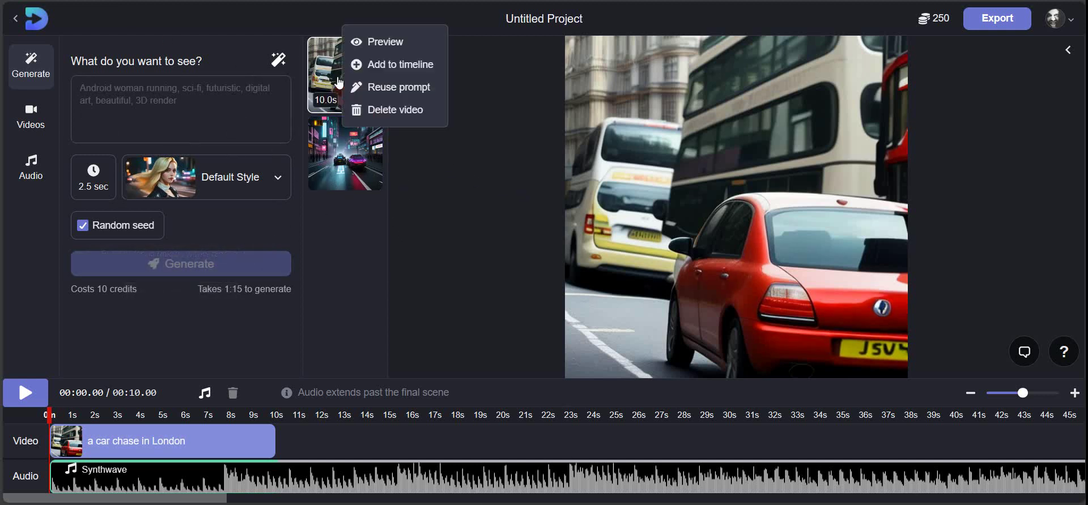
click(405, 71)
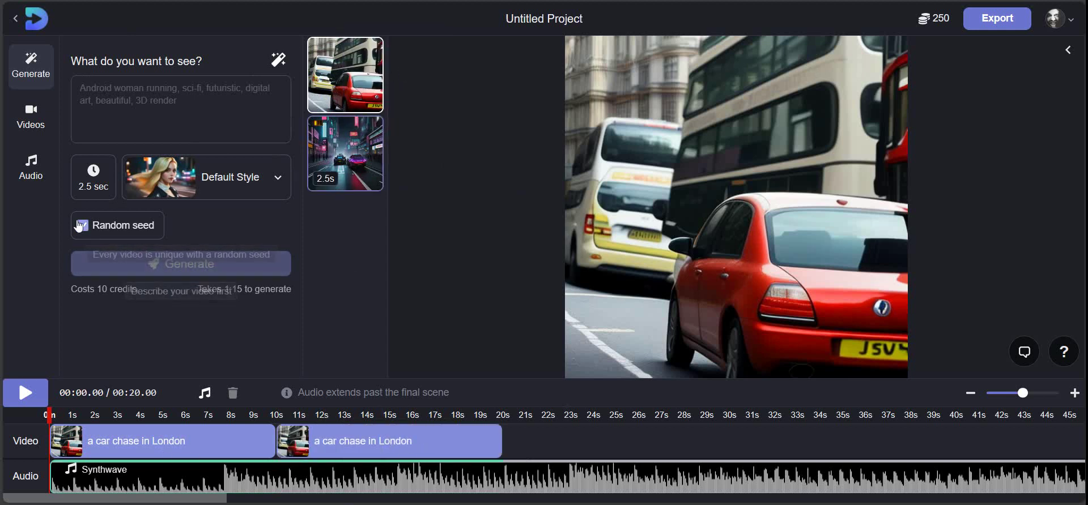
Step: Show the project's audio options, play the timeline with the Synthwave track from the start, and pause at about 13.5 seconds
click(32, 169)
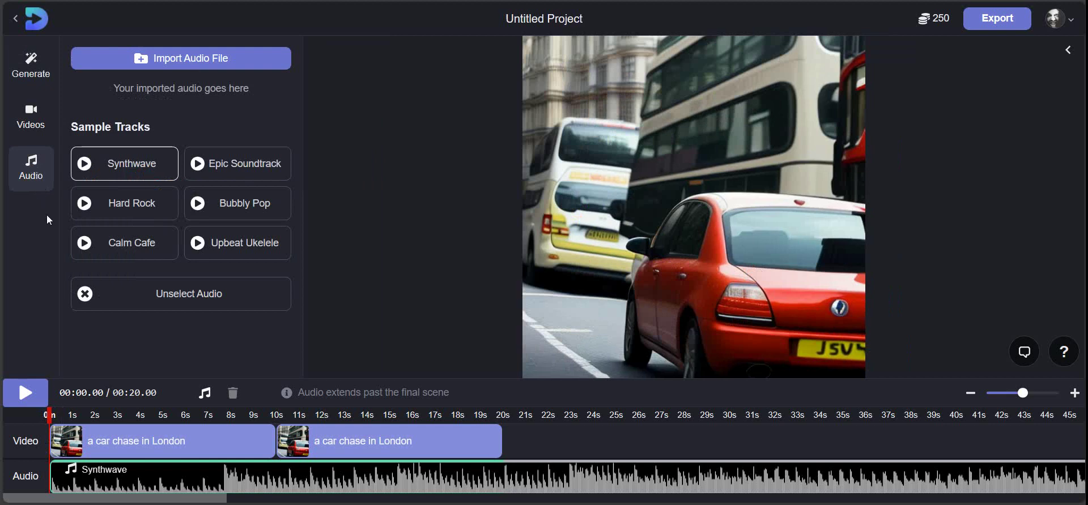
click(25, 395)
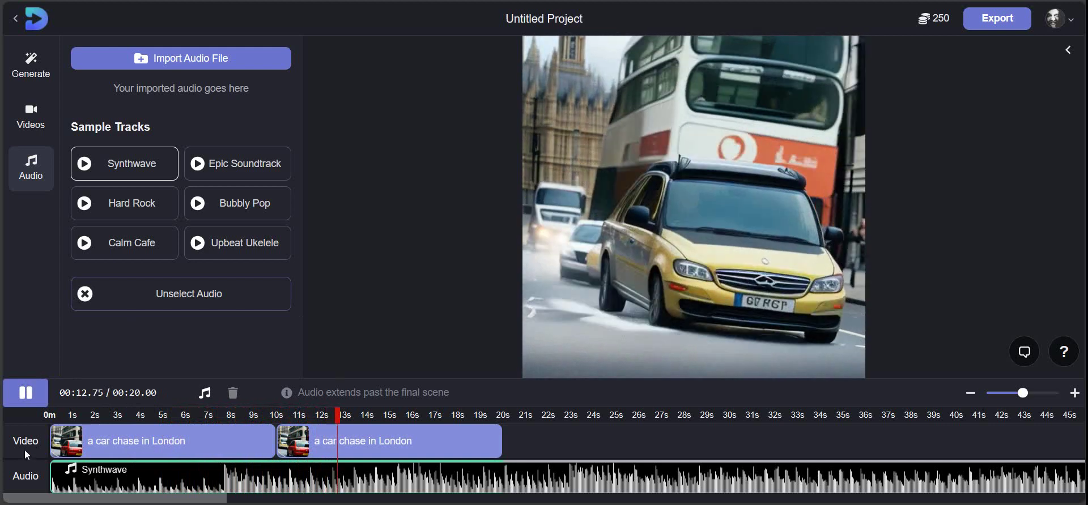
click(26, 406)
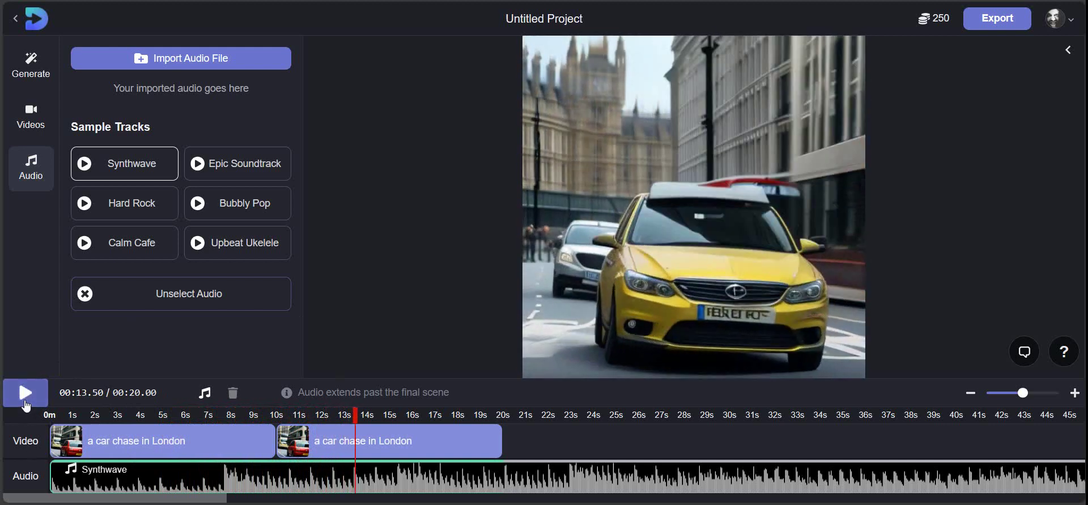